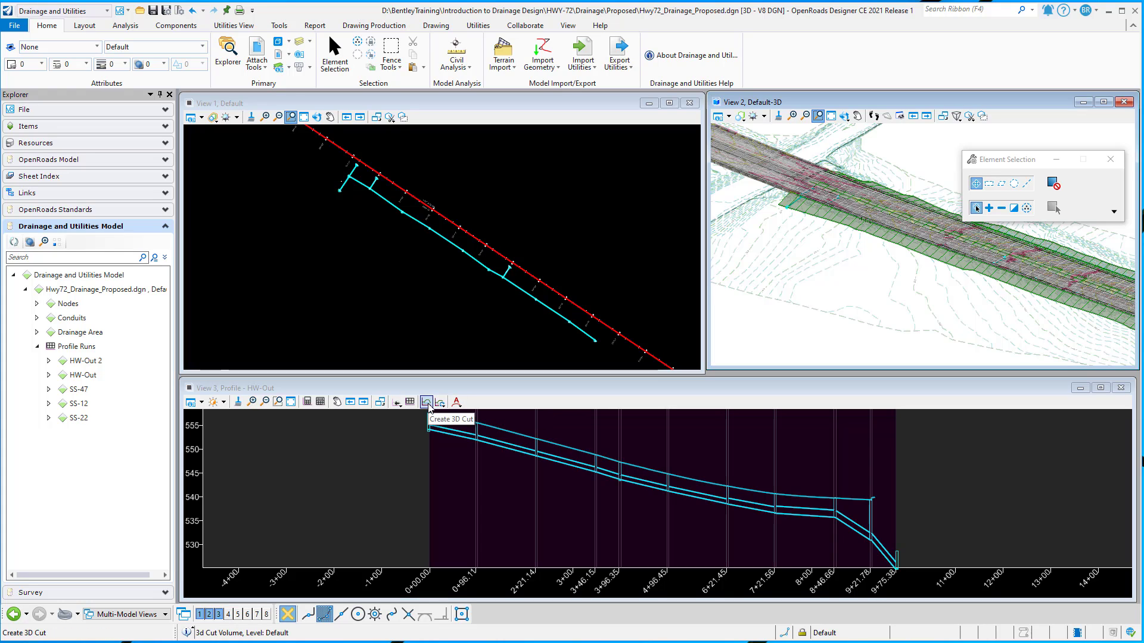
Step: Create a 3D cut by corners in the HW-Out profile, from about station 2+21 to 3+46 and elevation 555 to 542
left_click(426, 402)
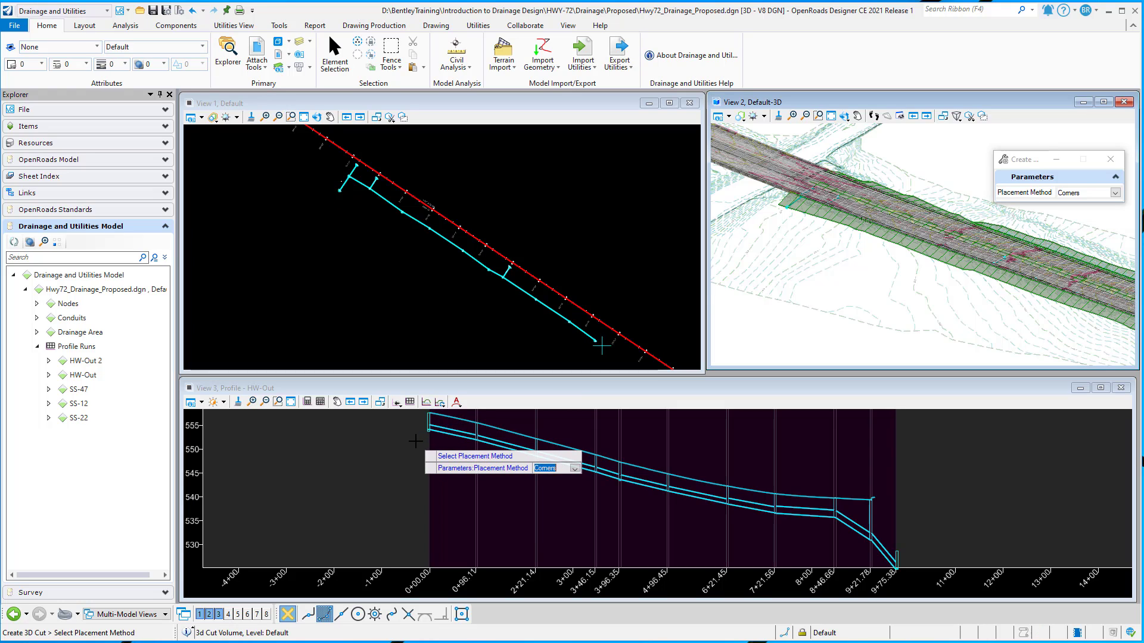
key("Down")
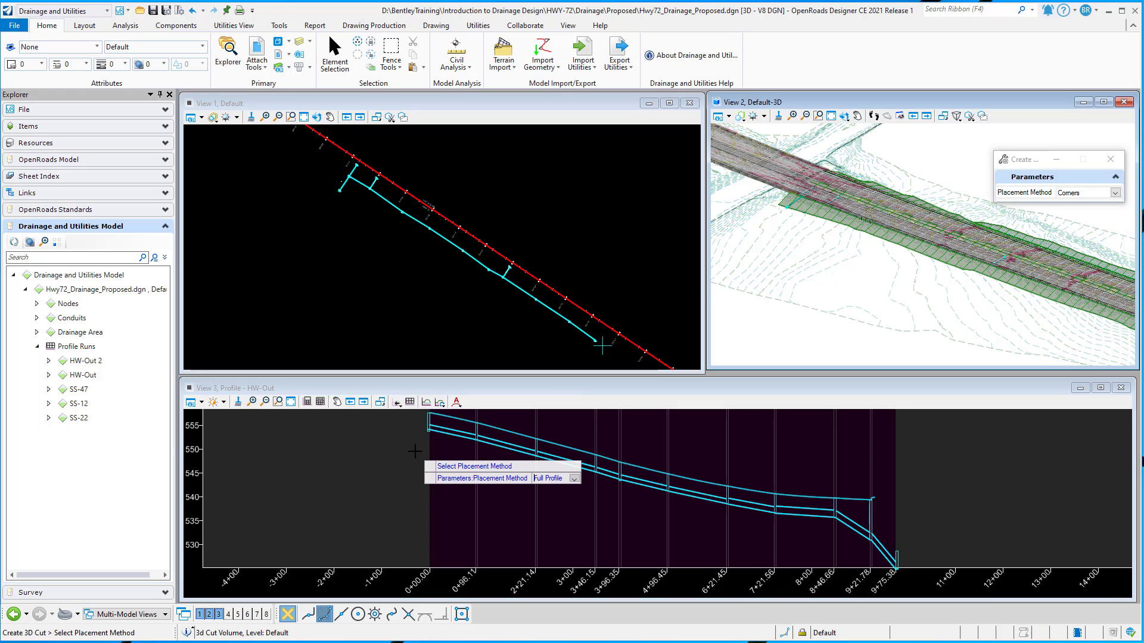
key("Up")
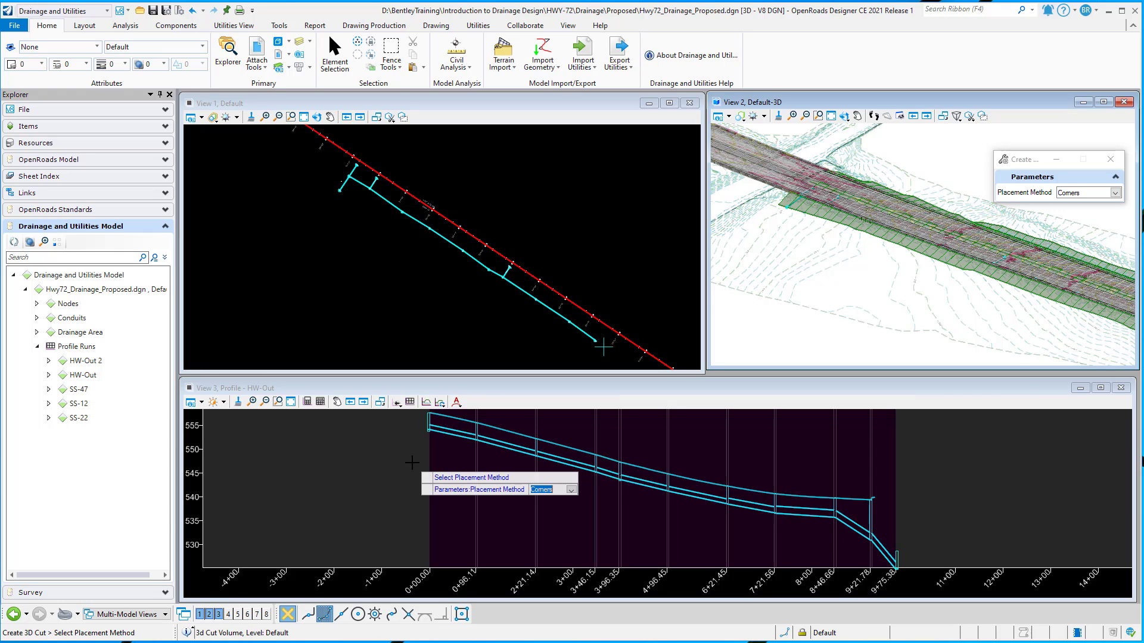
left_click(545, 430)
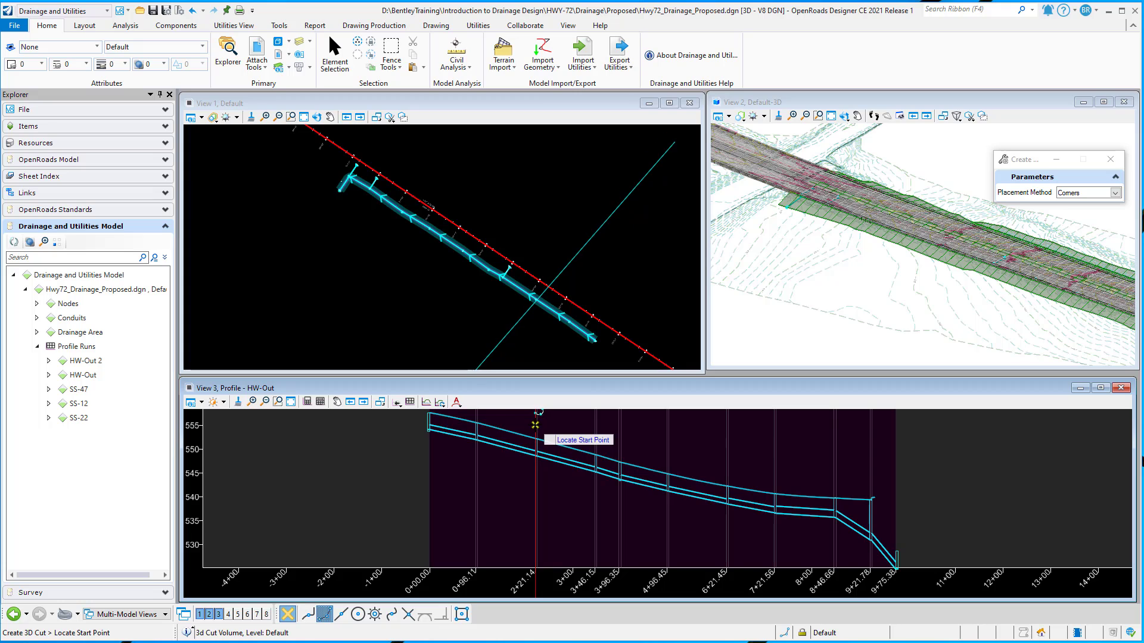
left_click(535, 425)
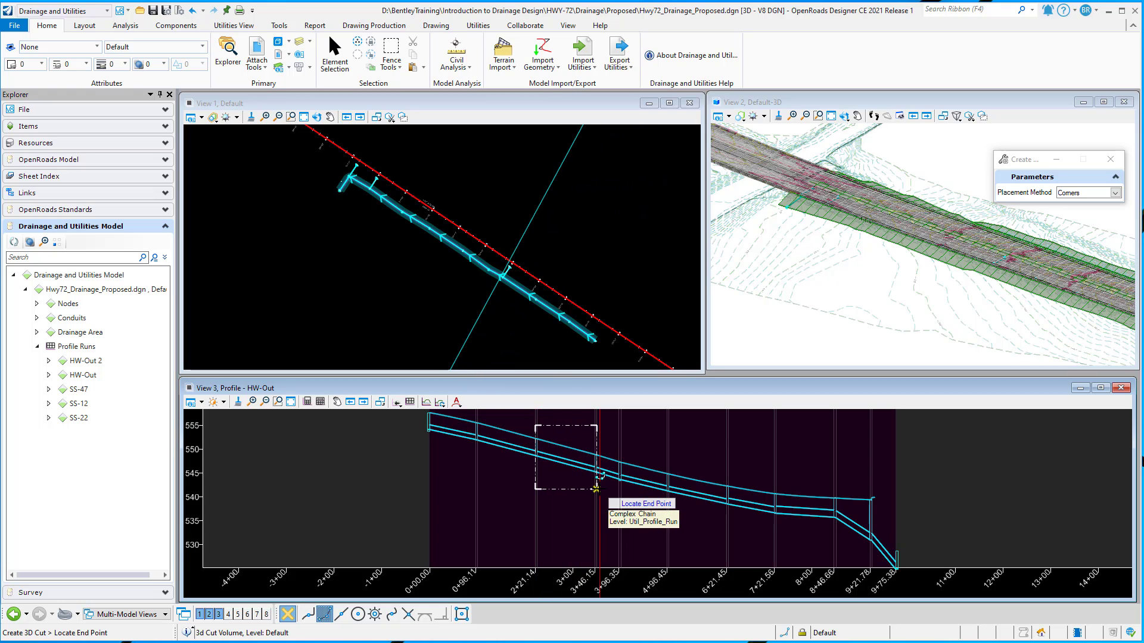
left_click(596, 488)
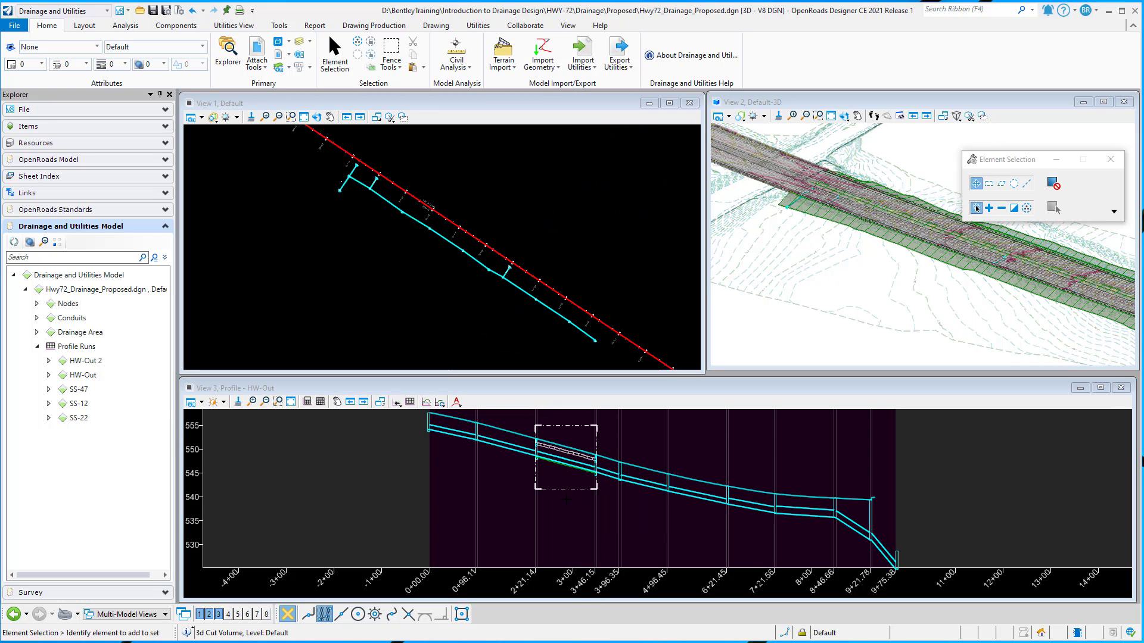
Step: Create a second 3D cut by corners in the profile, from about station 6+21 to 7+21 and elevation 545 to 534
left_click(607, 508)
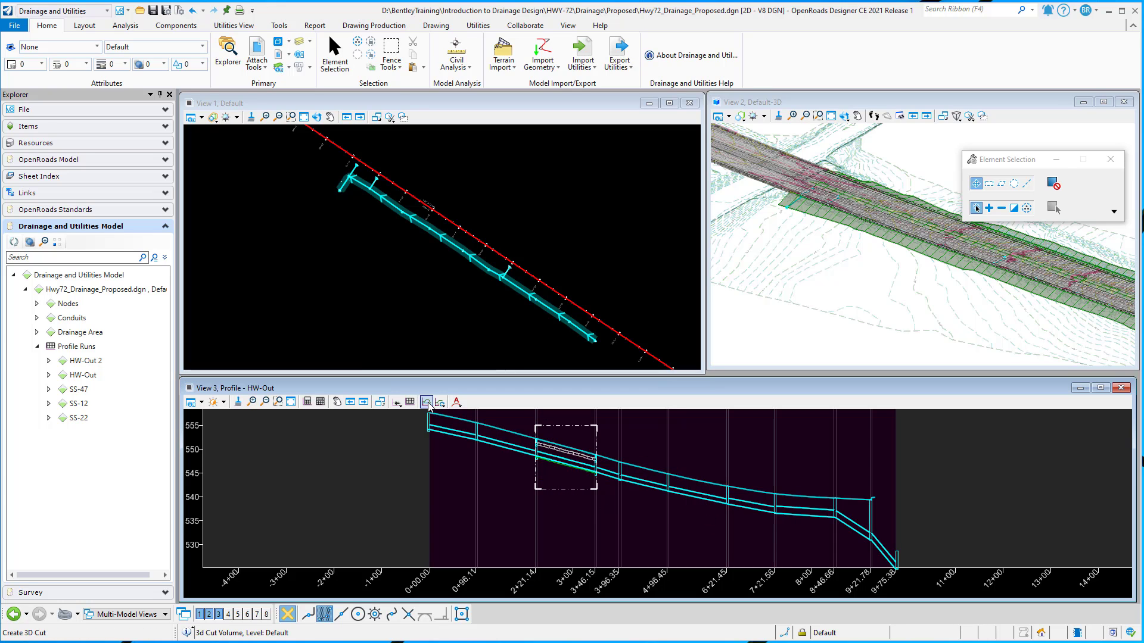
right_click(708, 473)
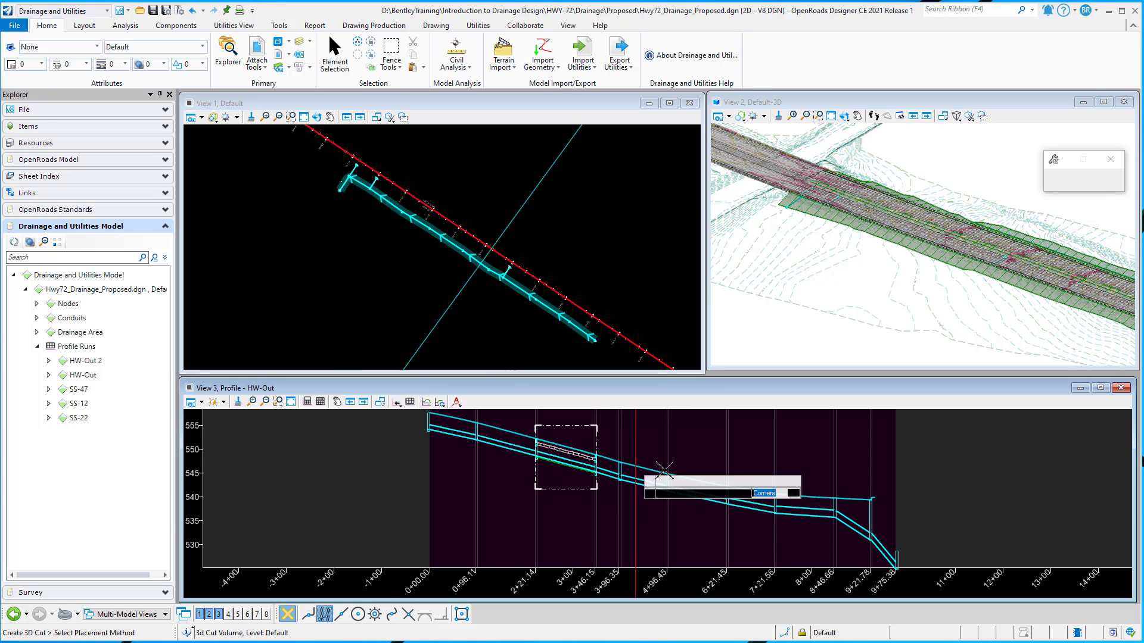
left_click(727, 471)
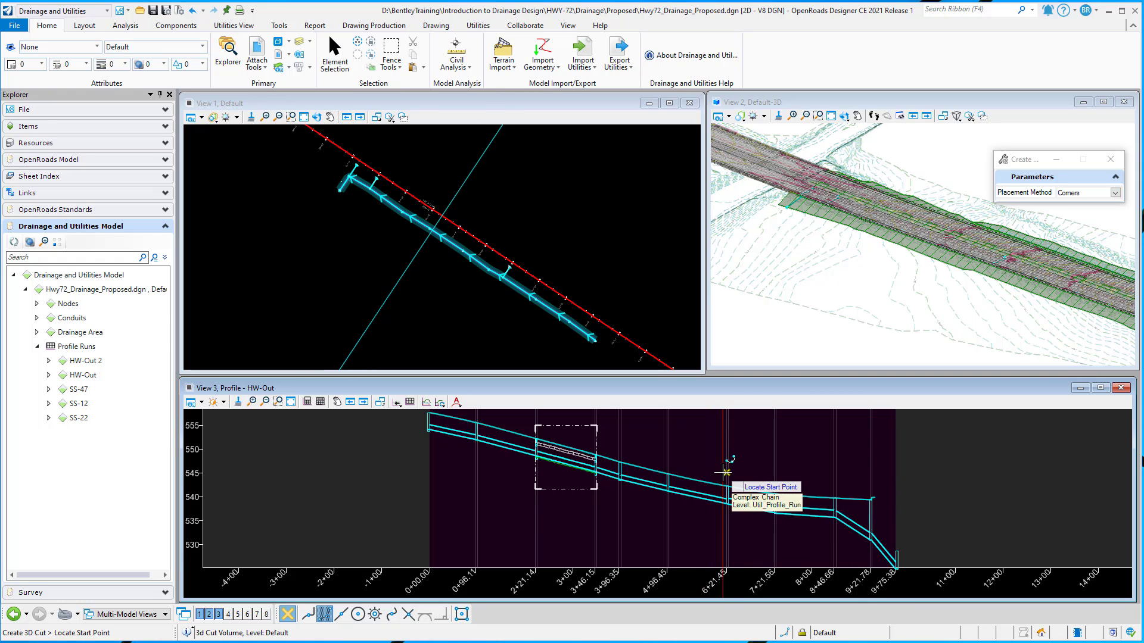
left_click(727, 474)
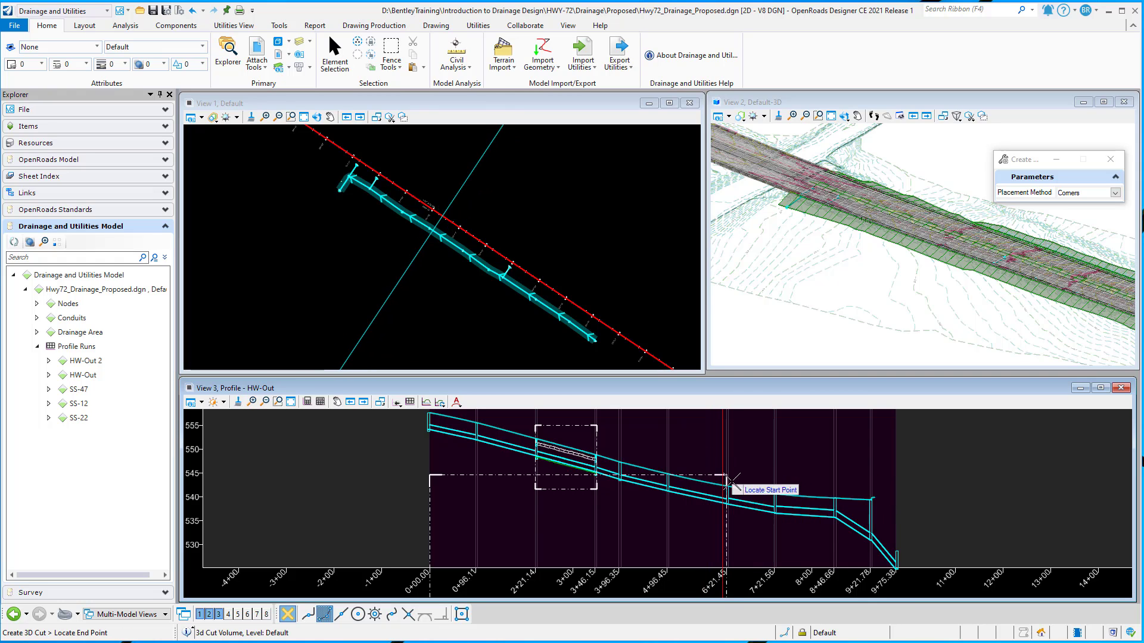
left_click(776, 524)
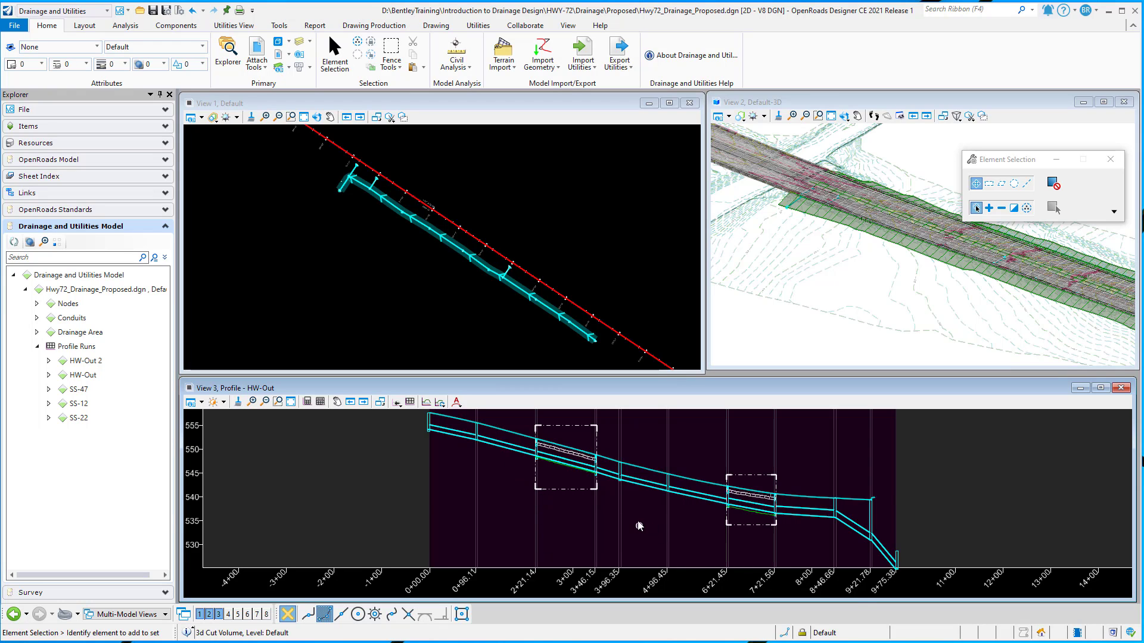
Step: Examine the refresh options for the first 3D cut and those for refreshing all 3D cuts in the profile
scroll(573, 463, "up", 3)
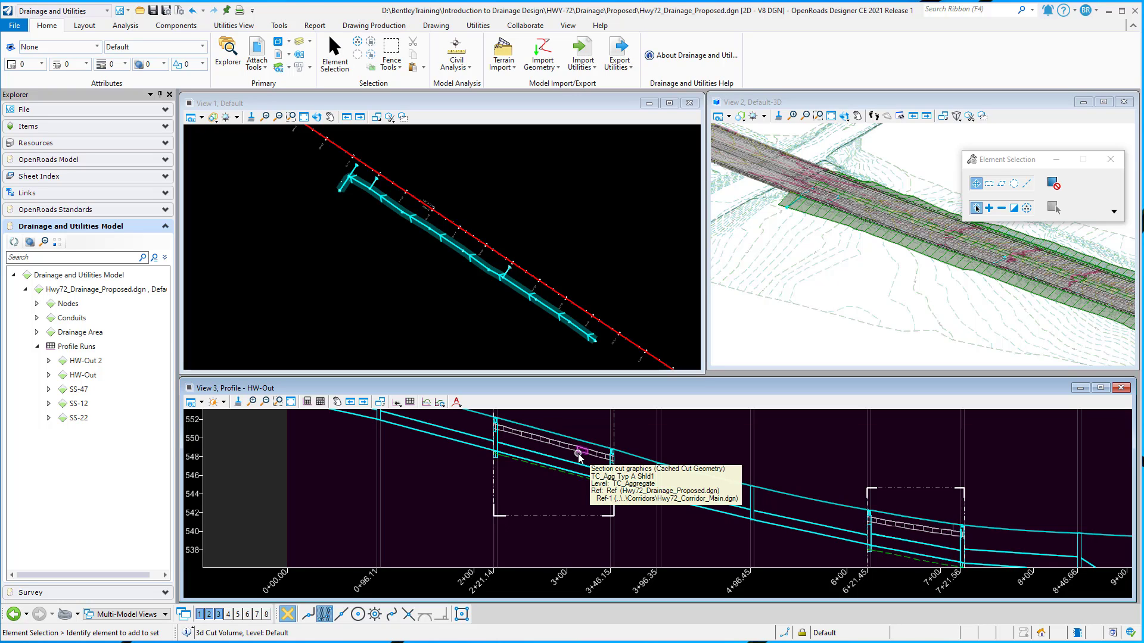
left_click(580, 516)
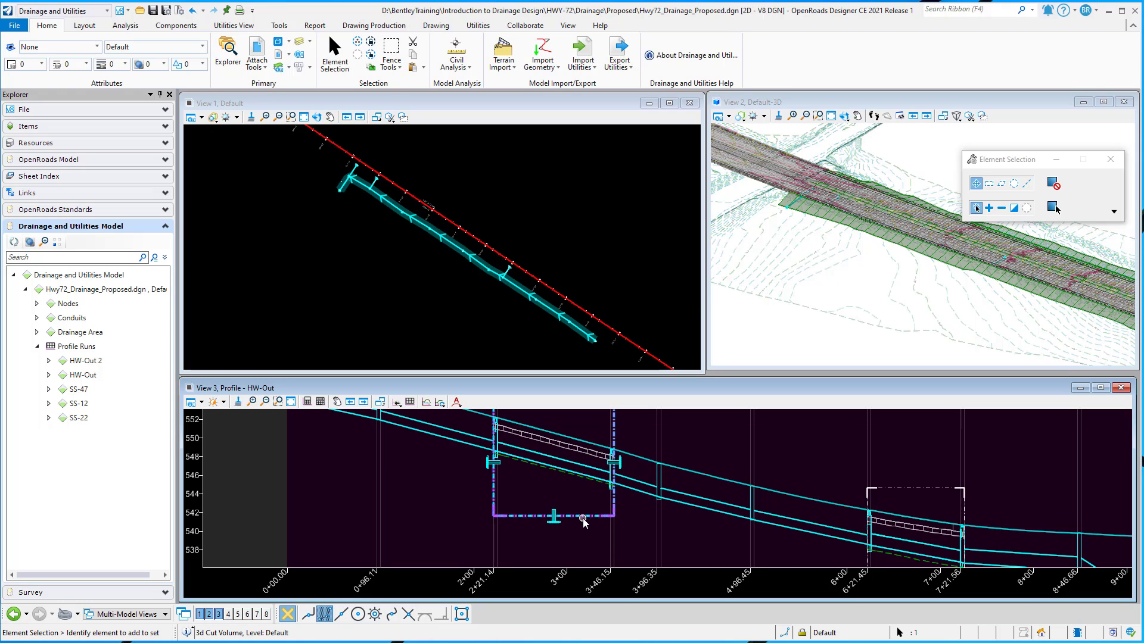
mouse_move(583, 519)
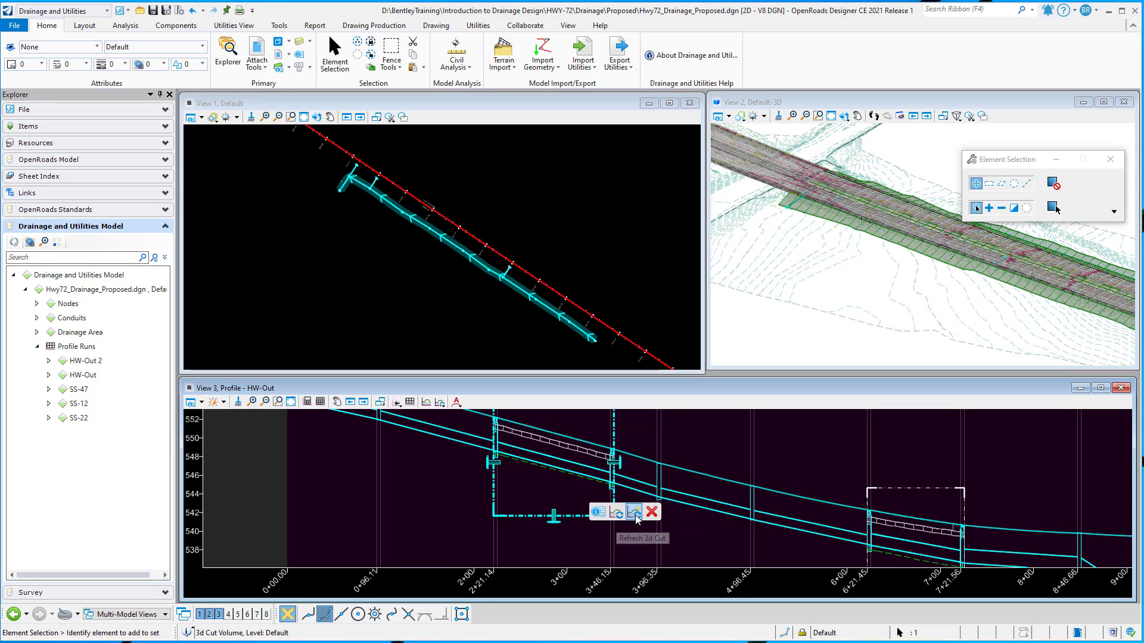
left_click(437, 469)
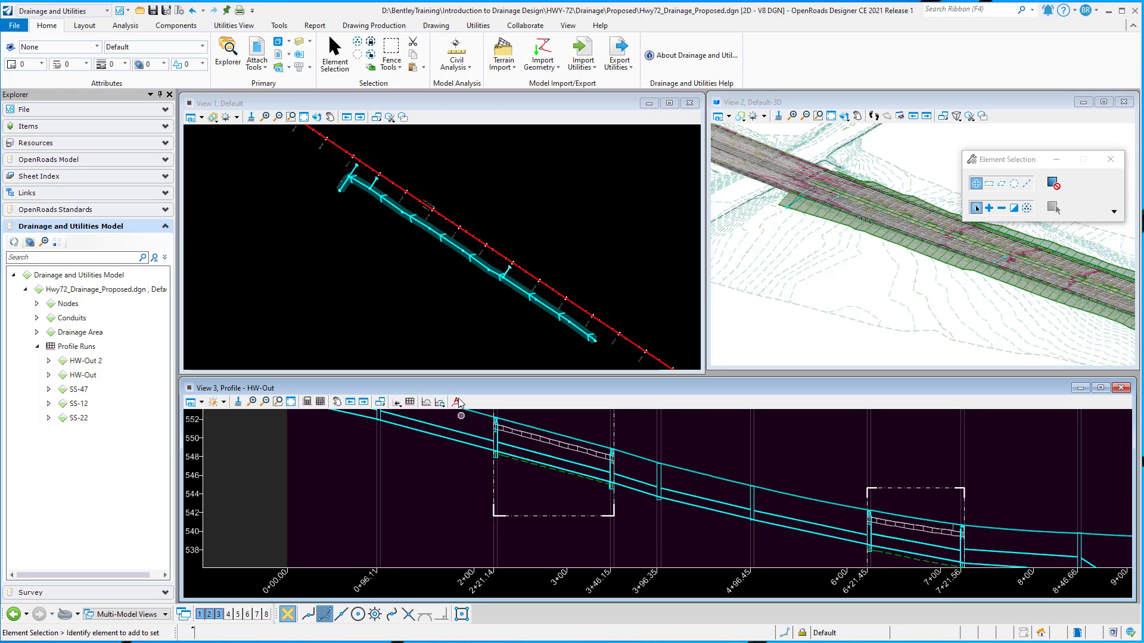
left_click(442, 405)
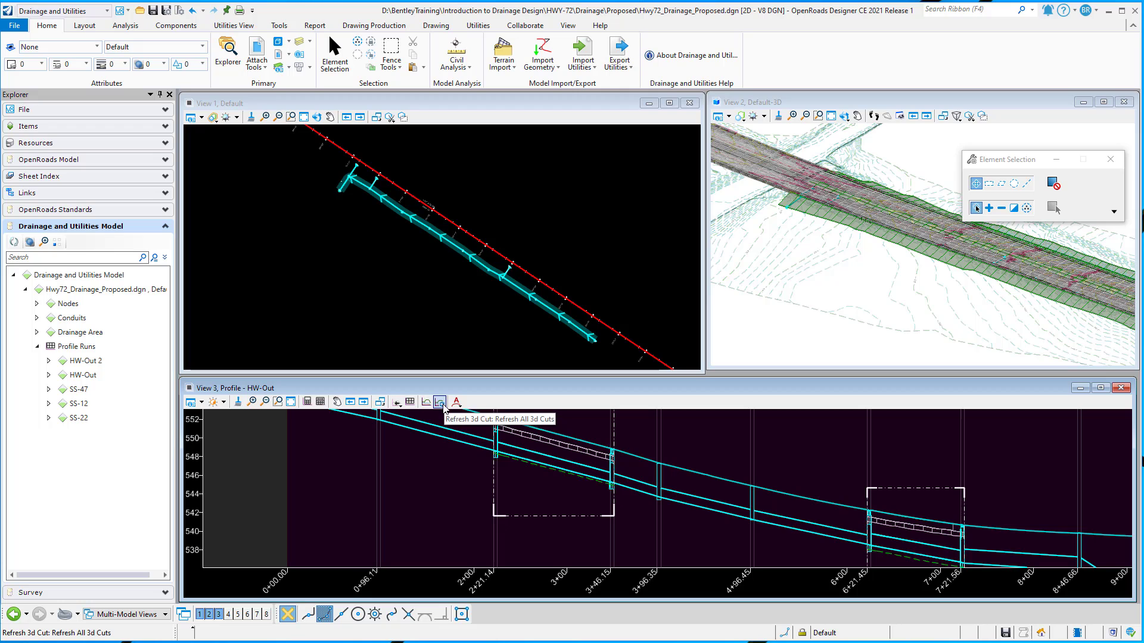
left_click(441, 404)
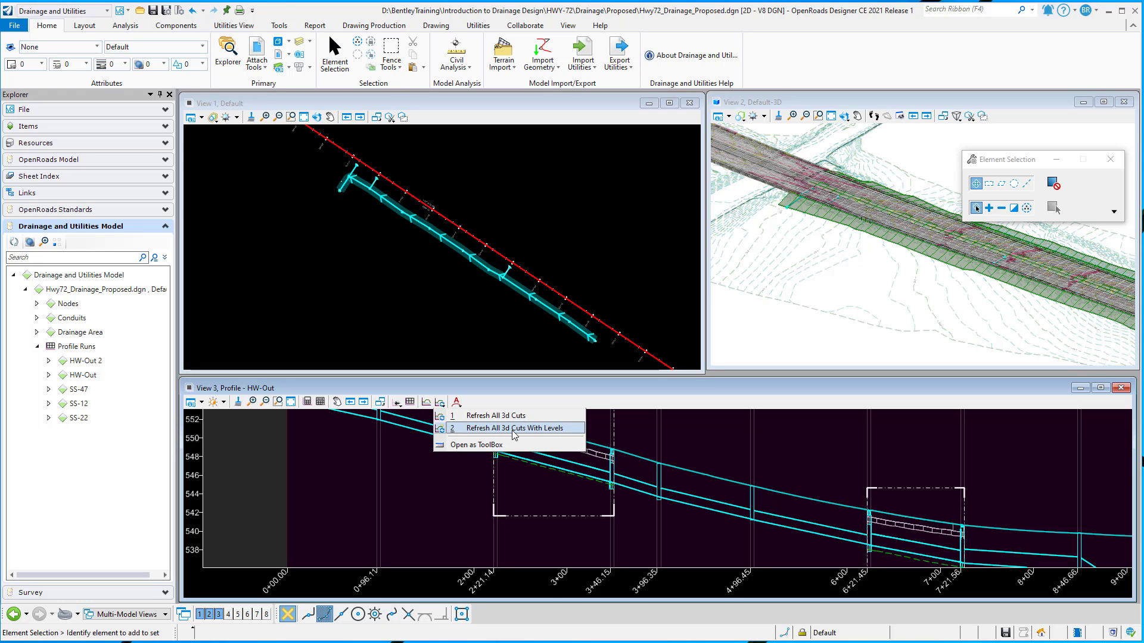
left_click(519, 386)
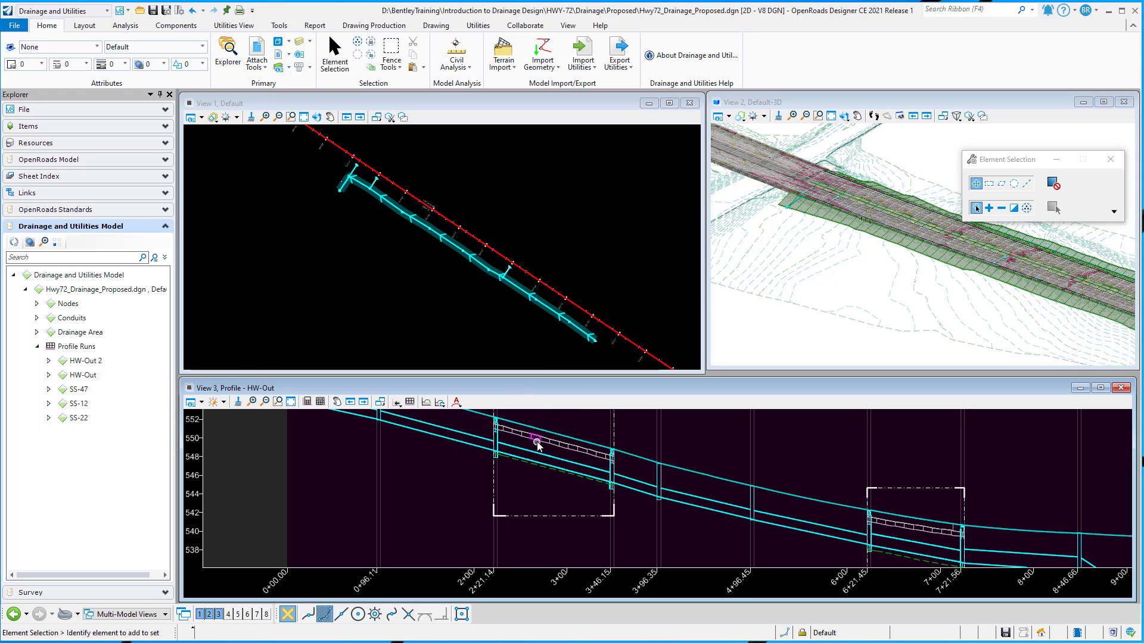
Step: Review the reference attachments behind the profile's 3D cuts, including their orientation and presentation
mouse_move(538, 439)
left_click(257, 48)
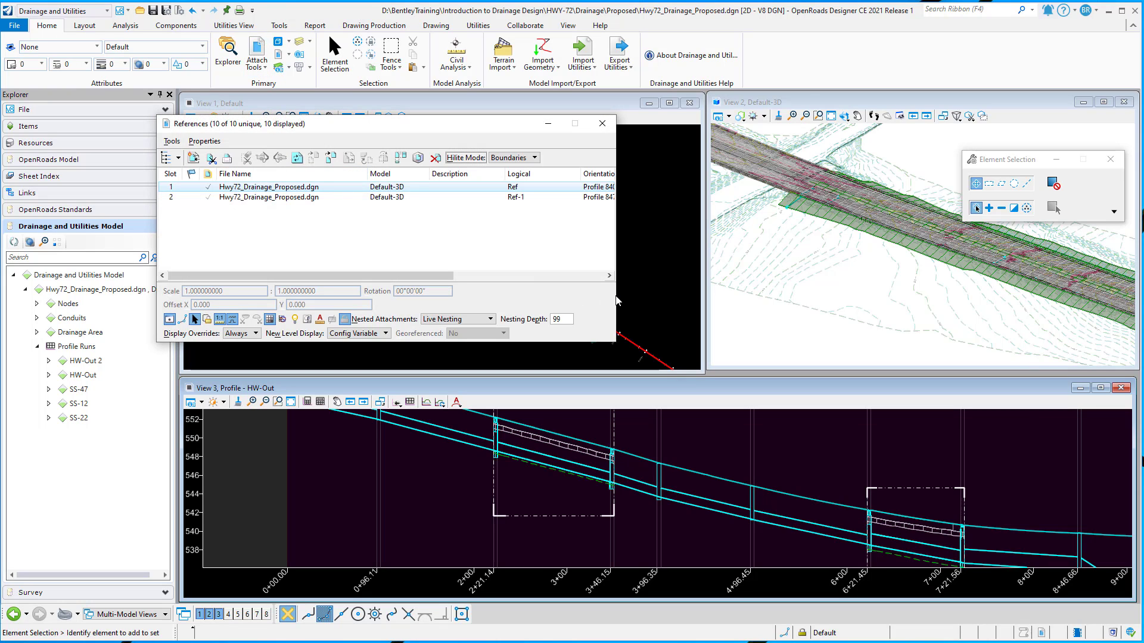
left_click_drag(615, 301, 732, 274)
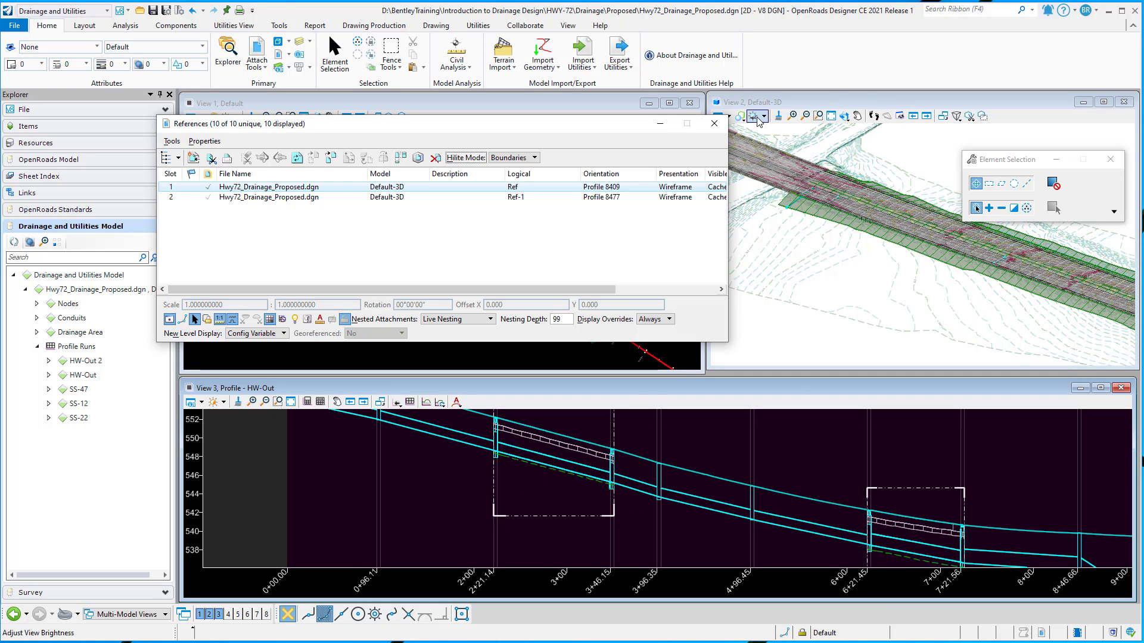
left_click(714, 123)
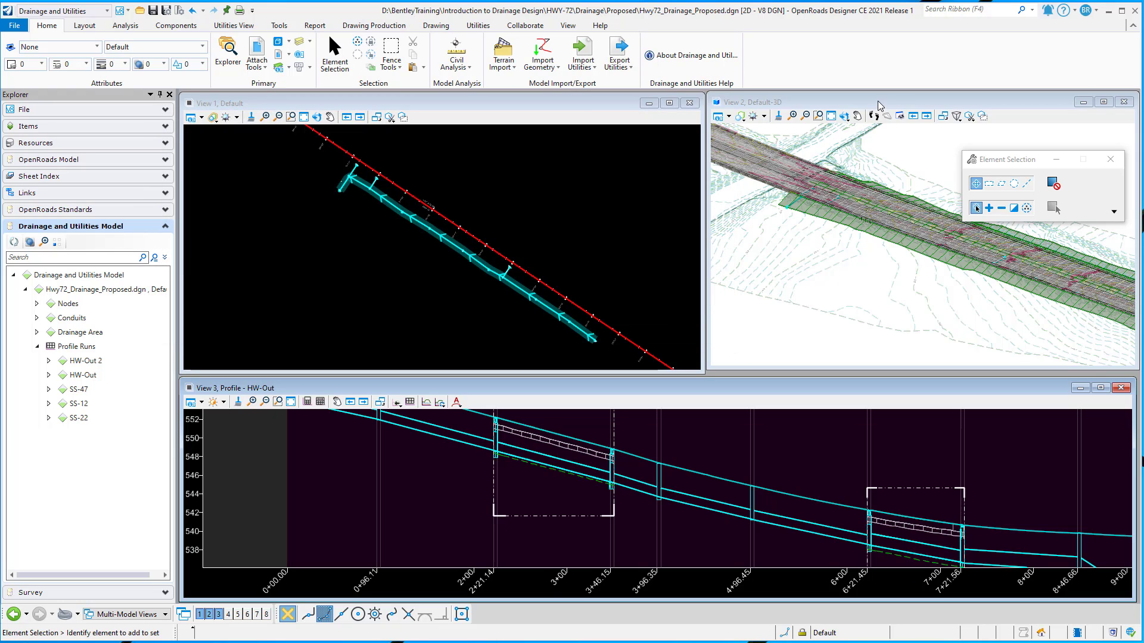
Step: Turn off the TC_Aggregate level of the Hwy72_Corridor_Main.dgn reference in the Default-3D view
left_click(880, 105)
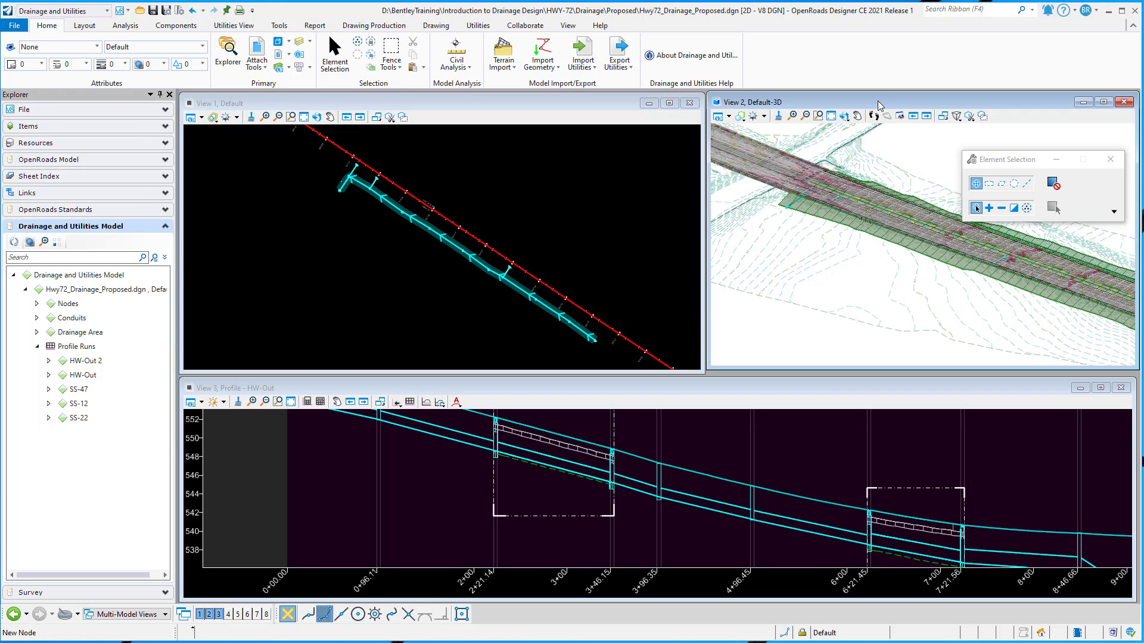
left_click(299, 41)
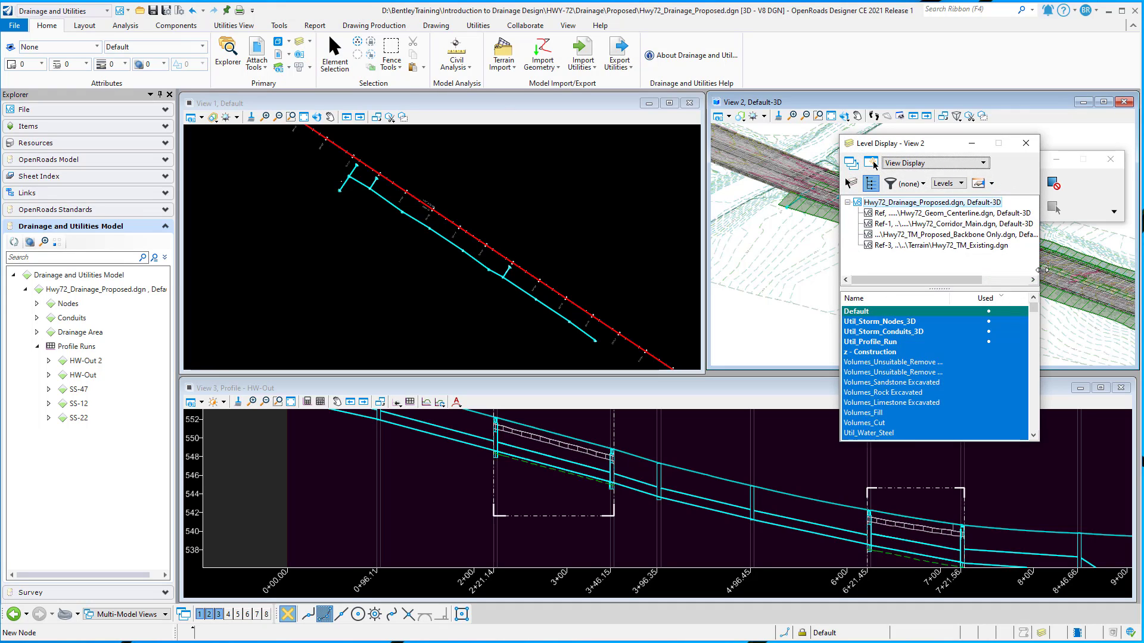
left_click(943, 225)
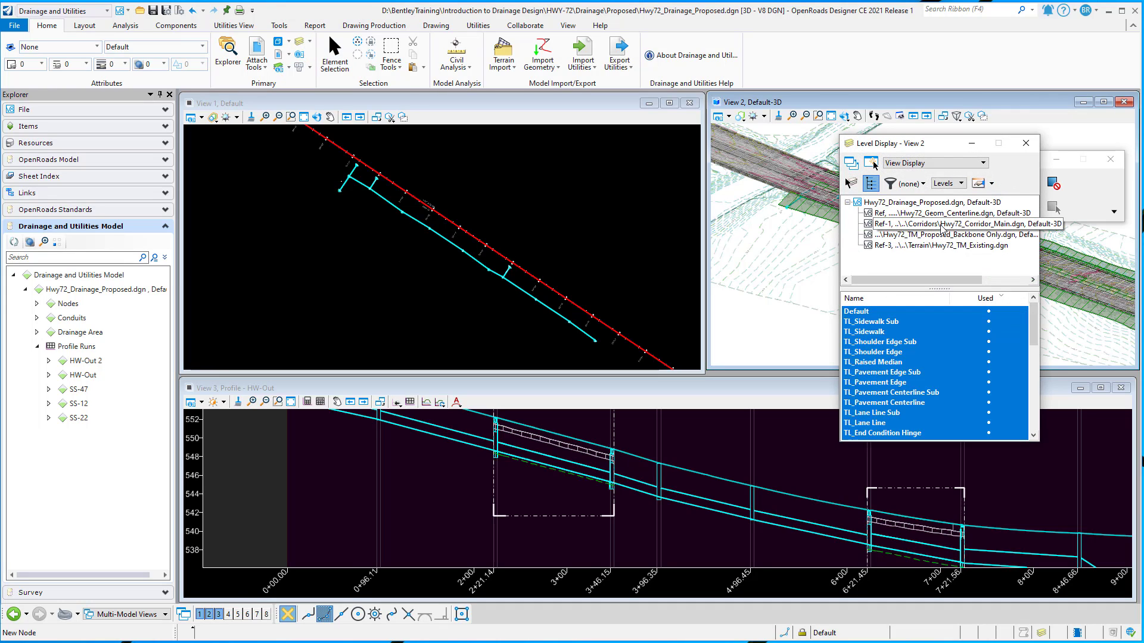
scroll(896, 370, "down", 2)
scroll(895, 370, "down", 4)
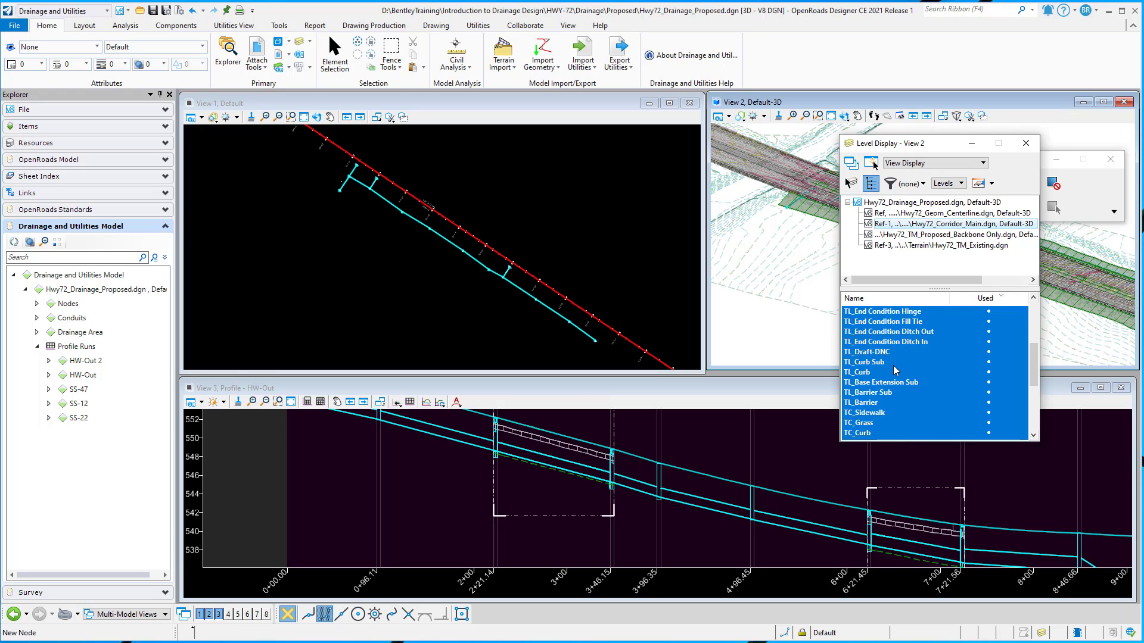
left_click(879, 414)
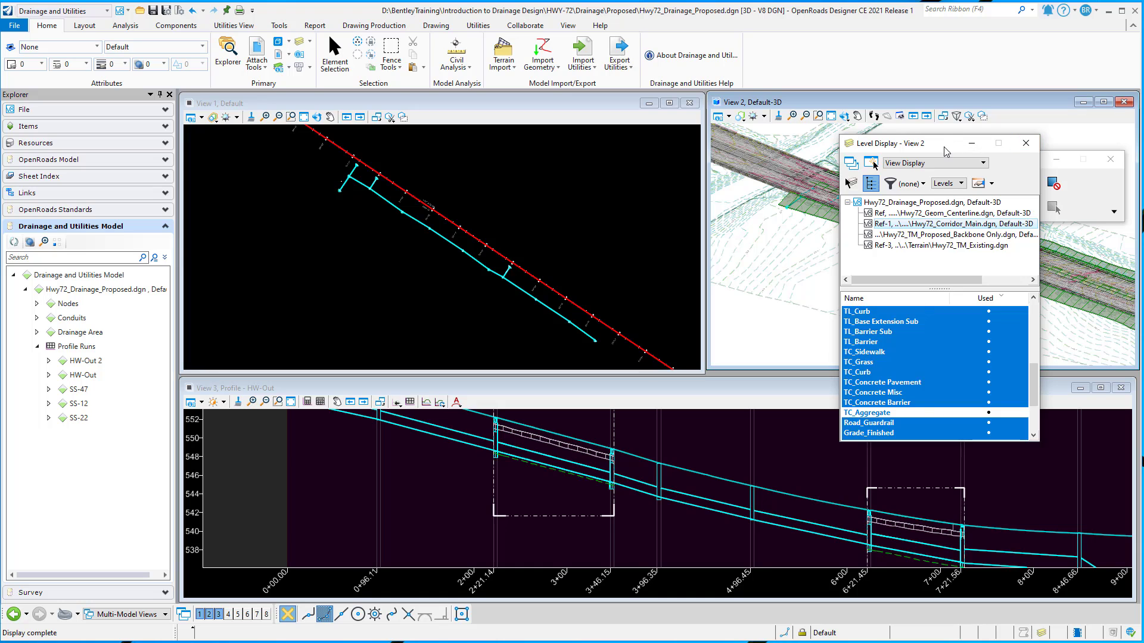
left_click_drag(942, 143, 582, 123)
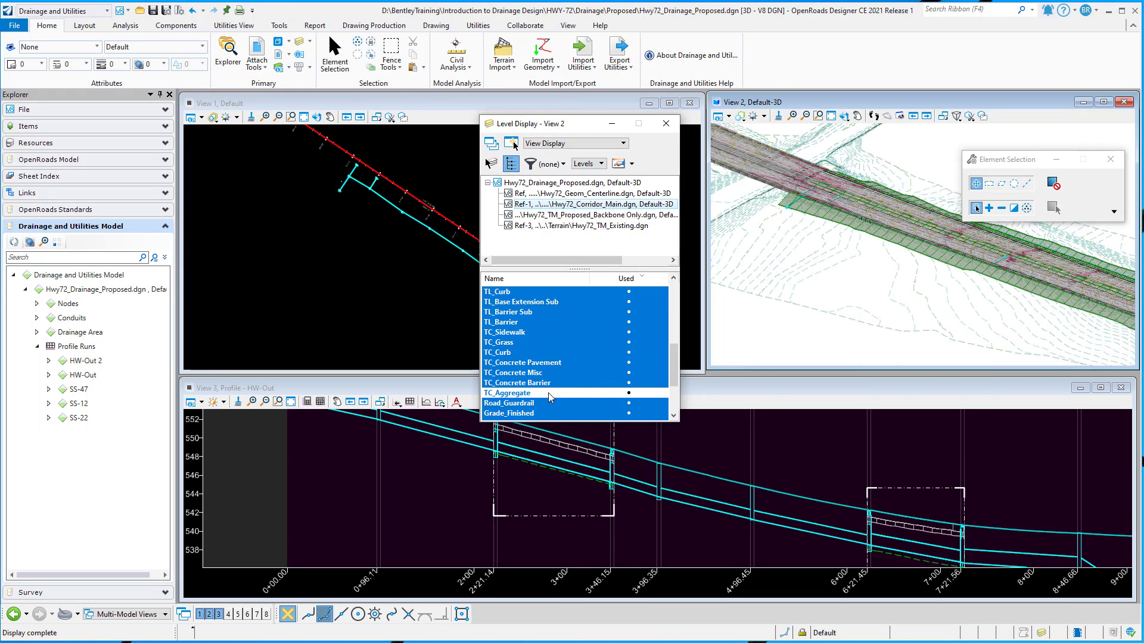
left_click(541, 392)
left_click(542, 392)
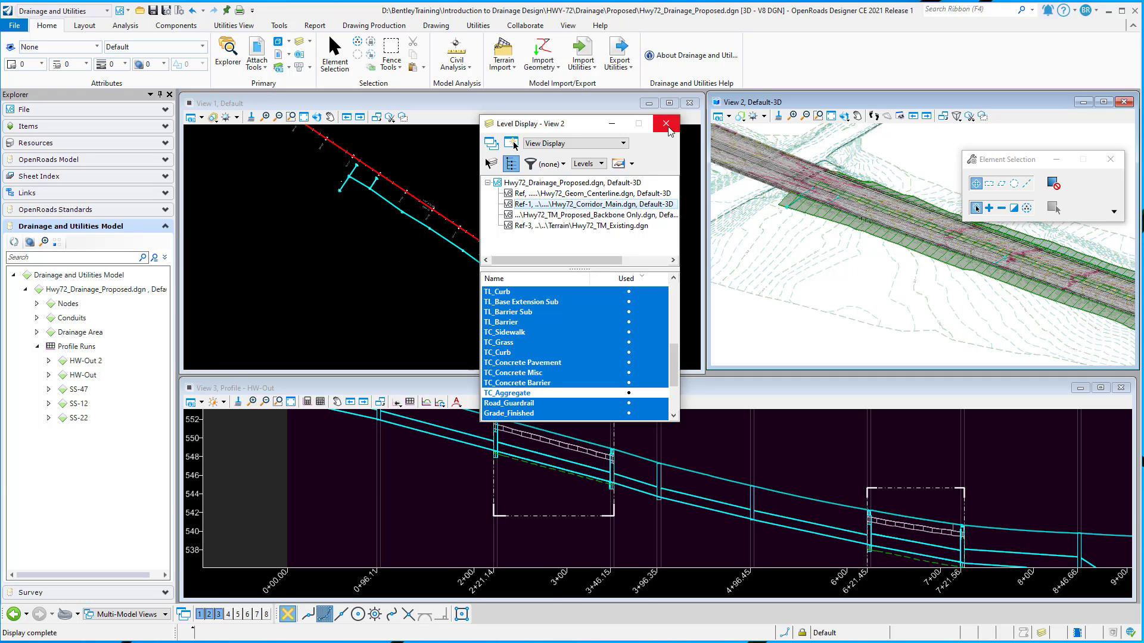
left_click(666, 123)
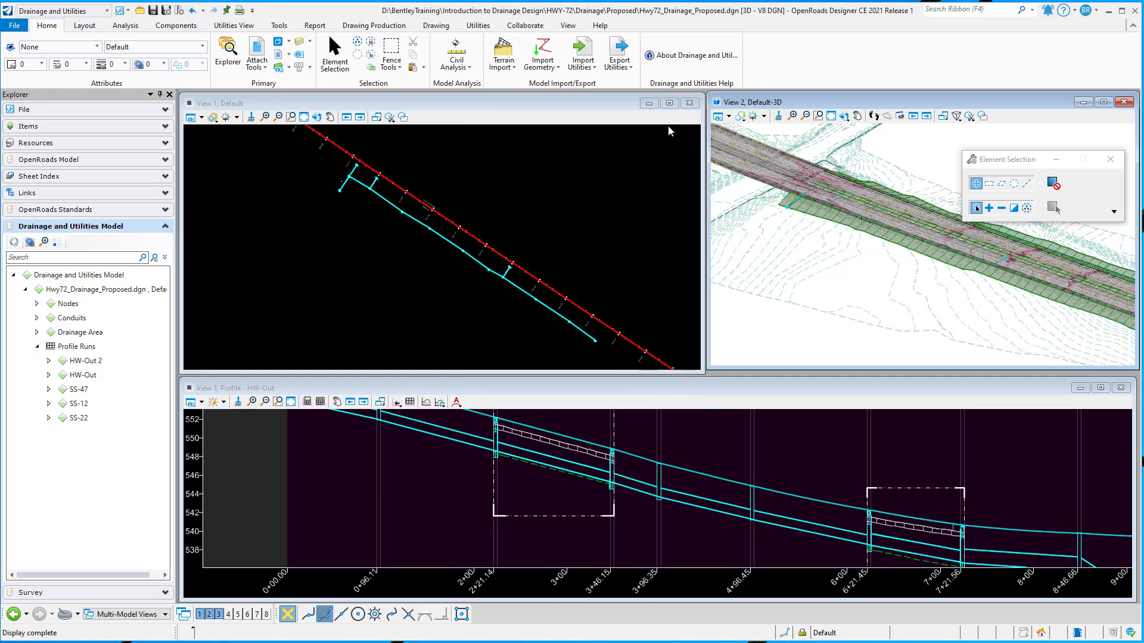
Step: Refresh the 3D cut between stations 2+21 and 3+46 with levels from the 3D view
left_click(545, 388)
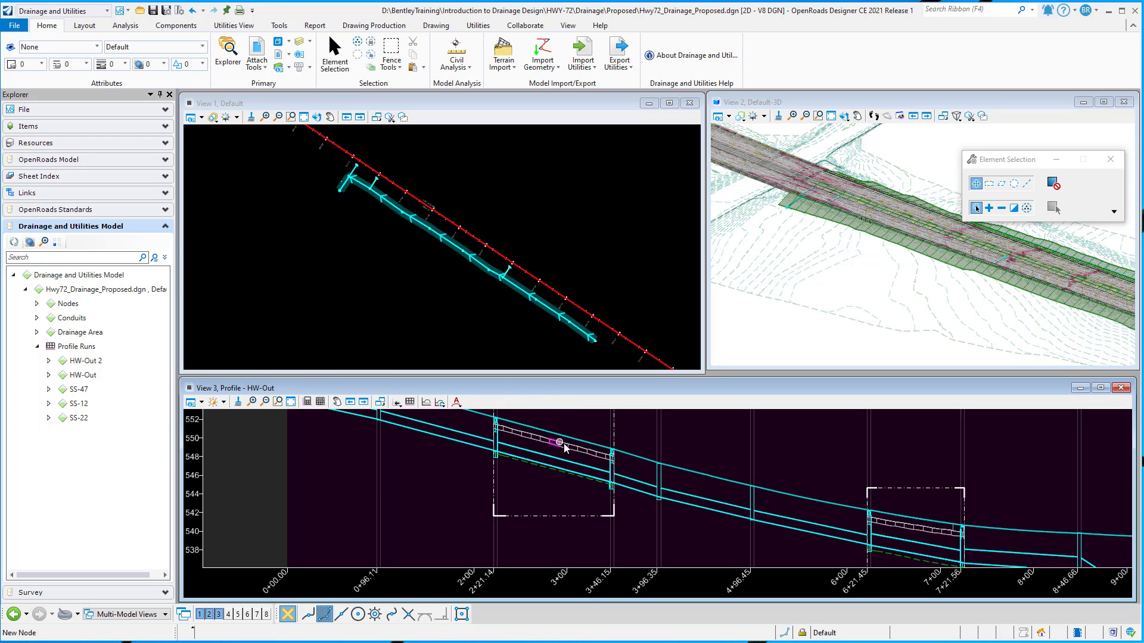
left_click(616, 428)
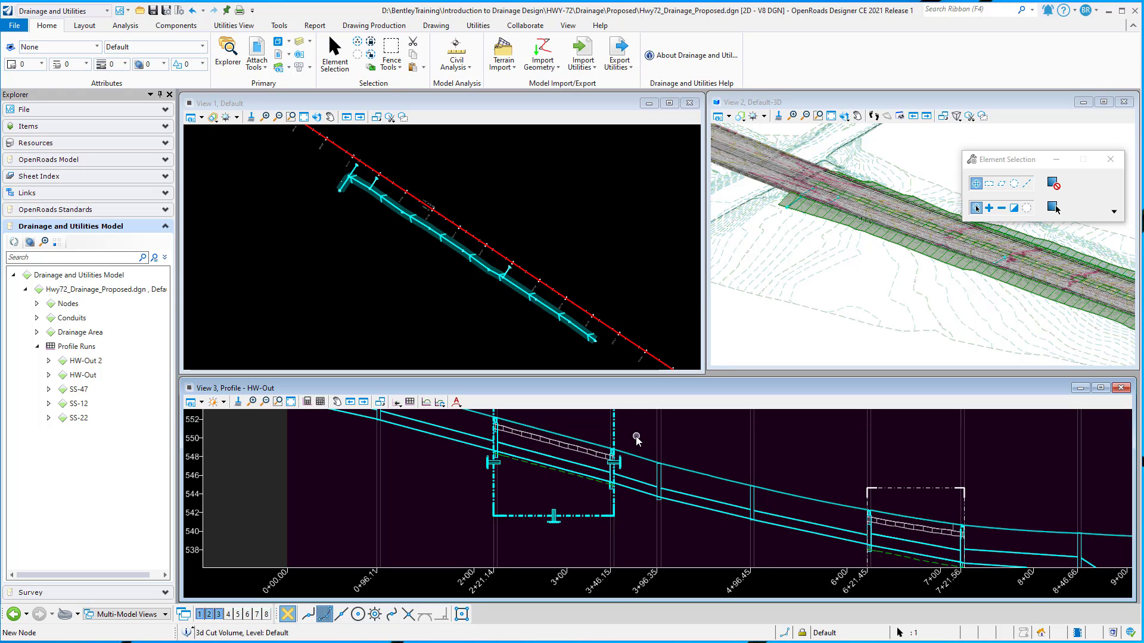
mouse_move(616, 426)
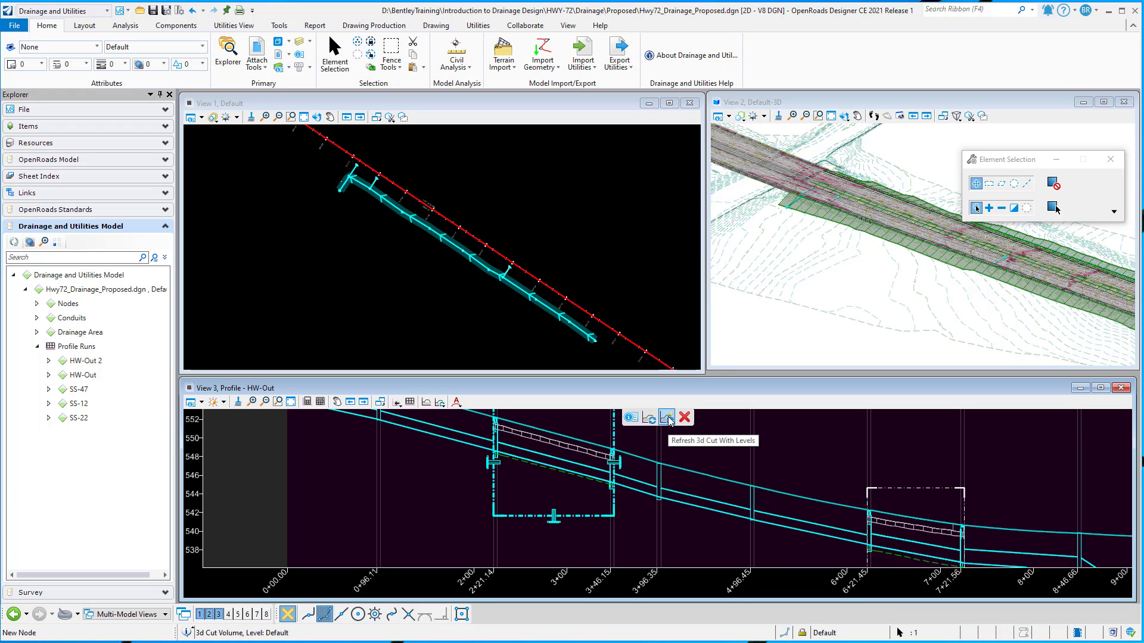
left_click(668, 420)
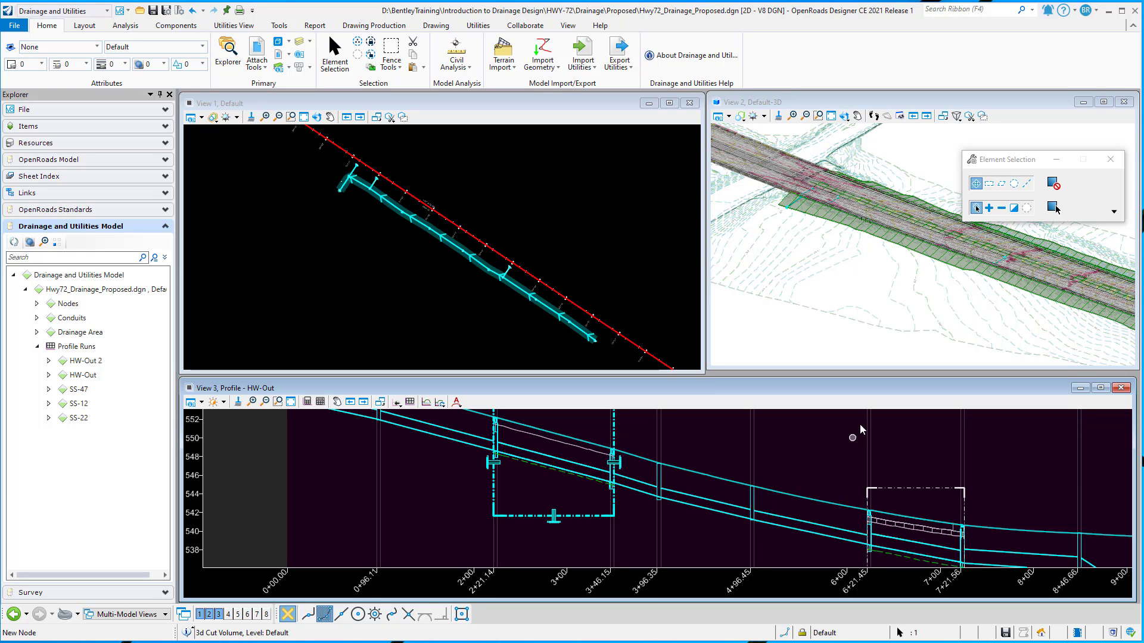
mouse_move(517, 462)
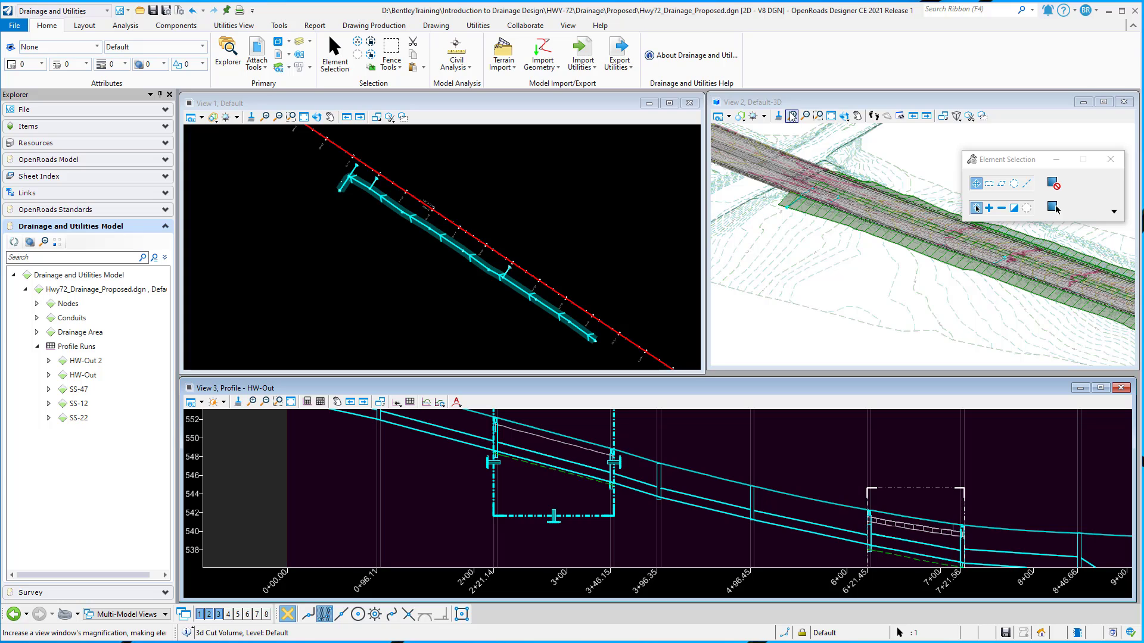
key("Escape")
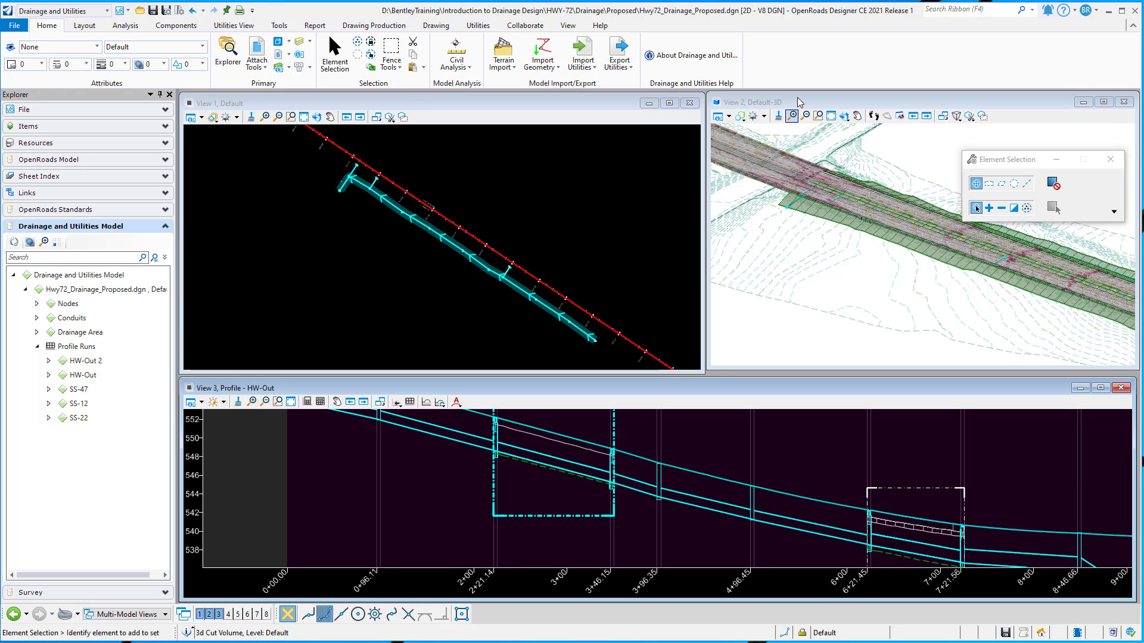
Step: Turn off the E_Terrain_Exterior level of the Hwy72_TM_Existing.dgn reference in the Default-3D view
left_click(798, 103)
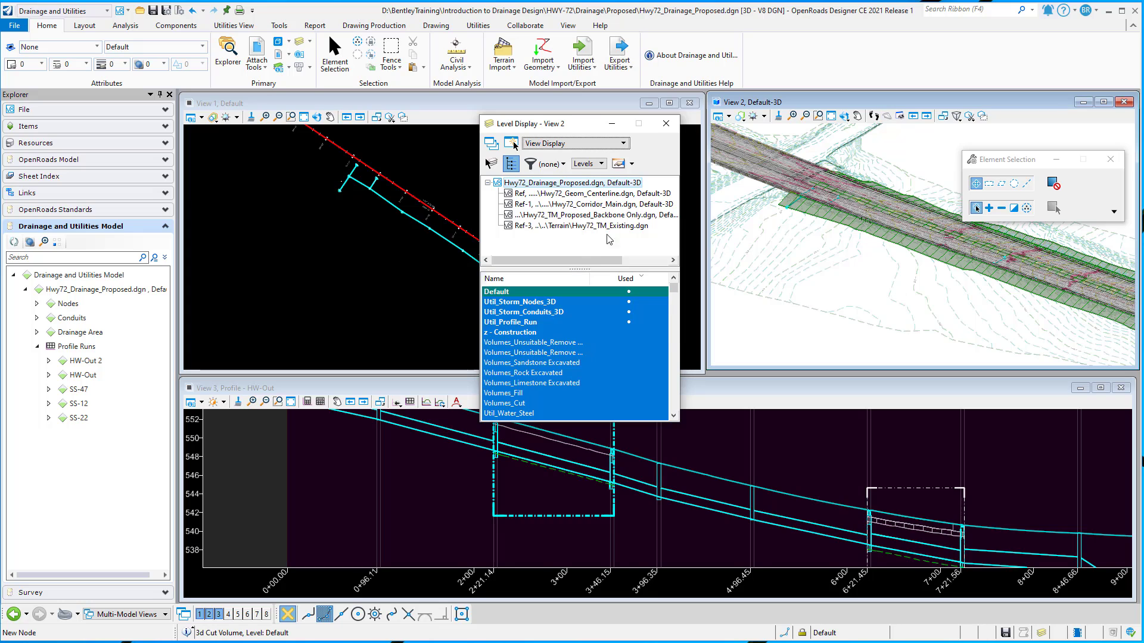
left_click(579, 226)
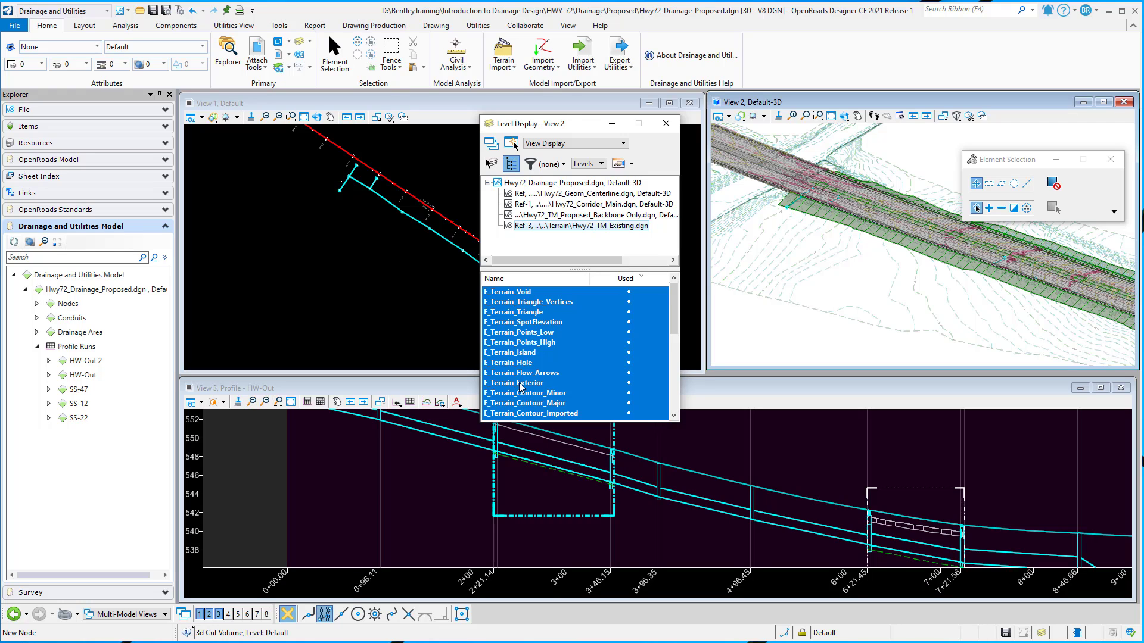
scroll(529, 372, "down", 1)
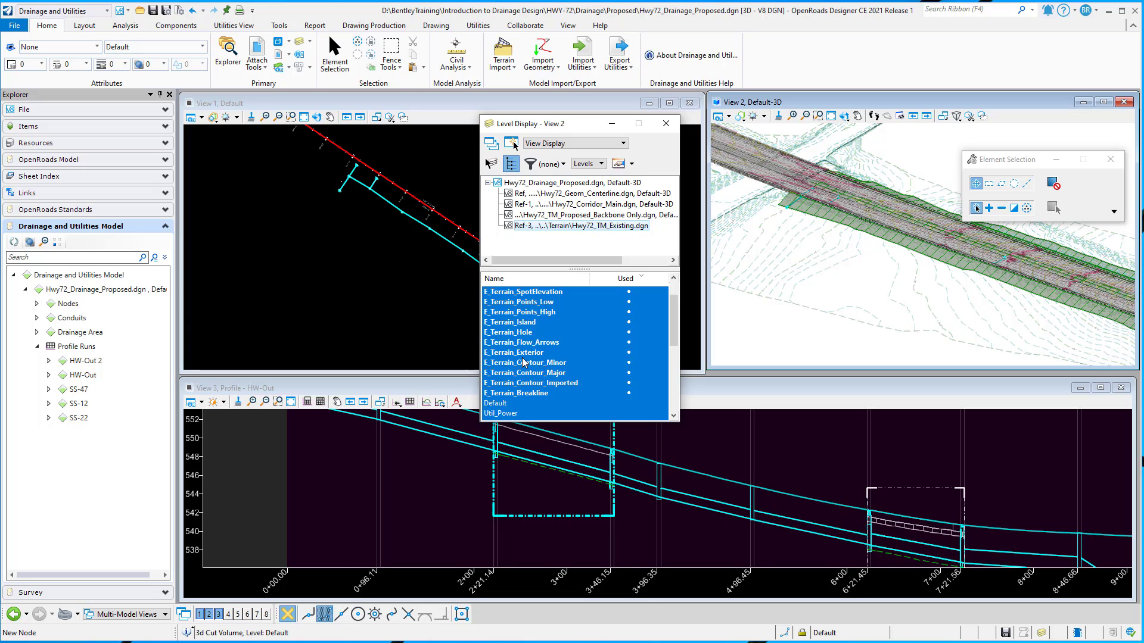
left_click(523, 352)
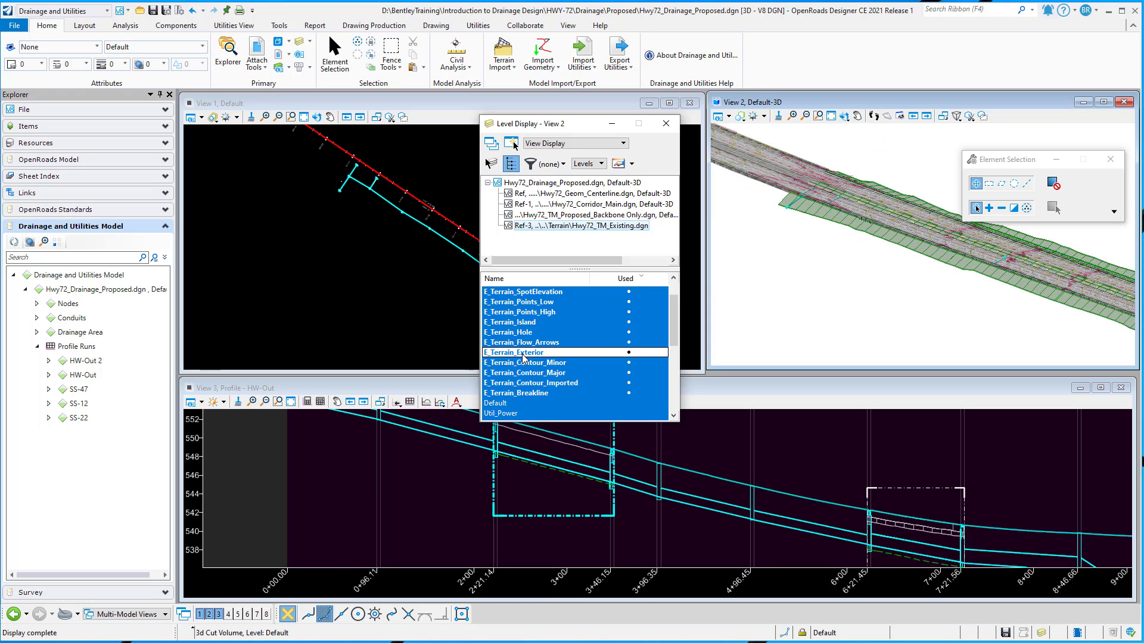
left_click(667, 123)
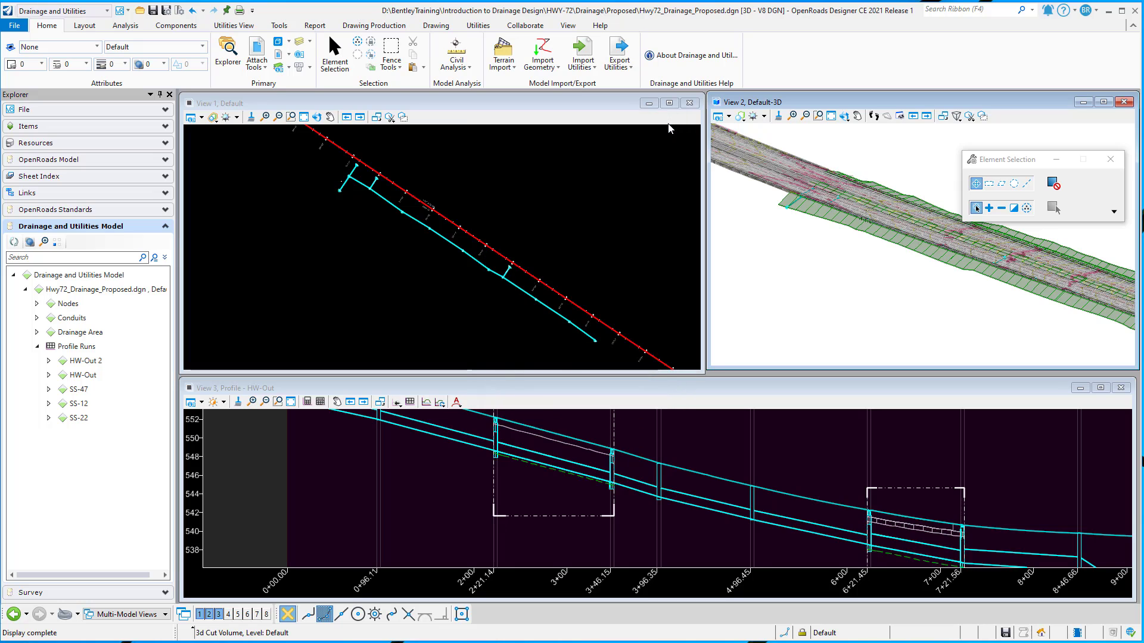
Step: Refresh only the 3D cut between stations 2+21 and 3+46 to apply the changed terrain level display
left_click(537, 390)
left_click(456, 402)
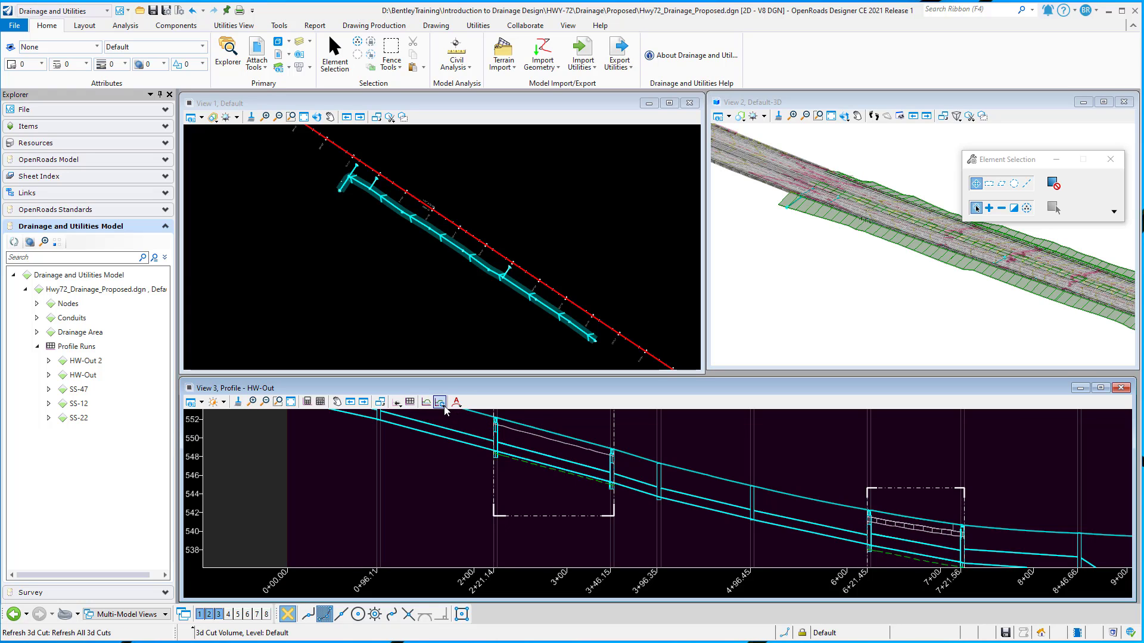
left_click(439, 402)
left_click(558, 516)
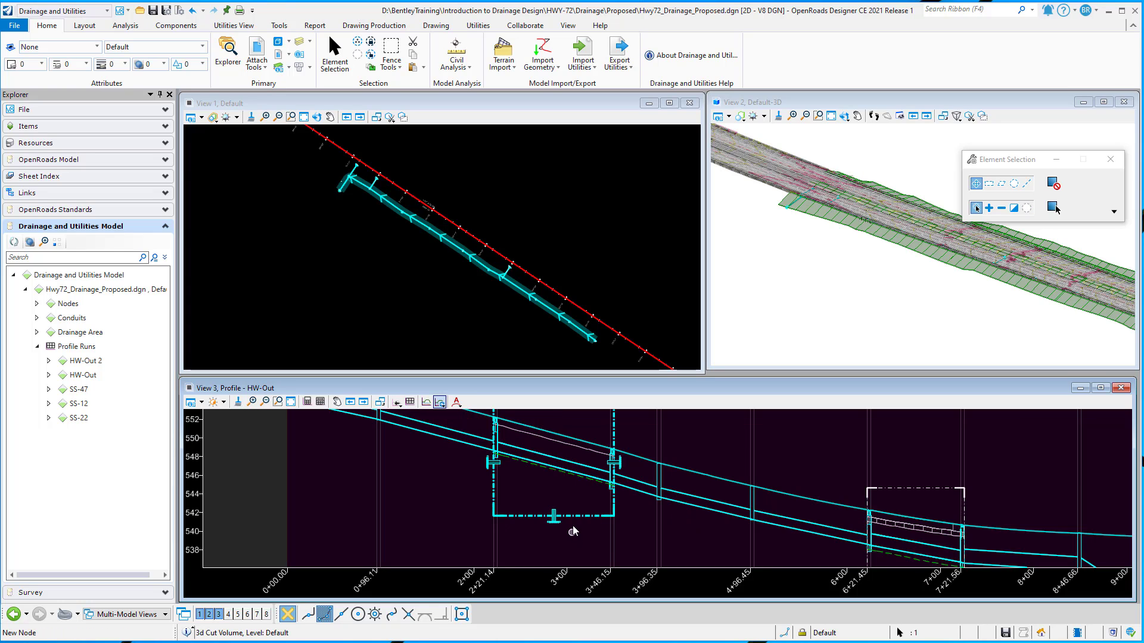
left_click(626, 512)
mouse_move(615, 427)
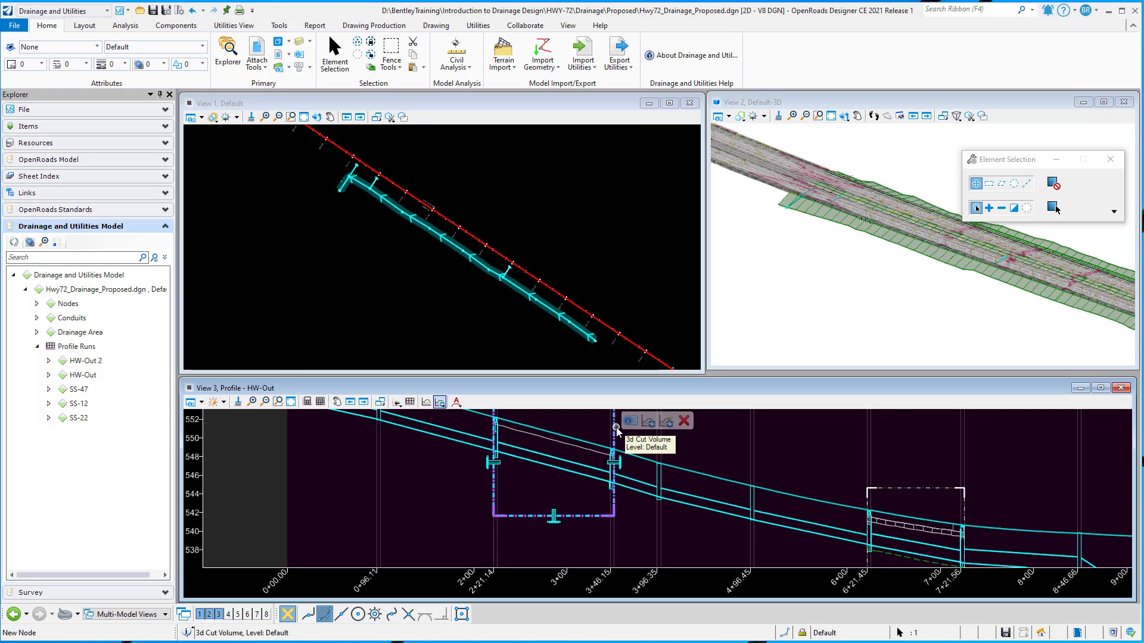
left_click(649, 421)
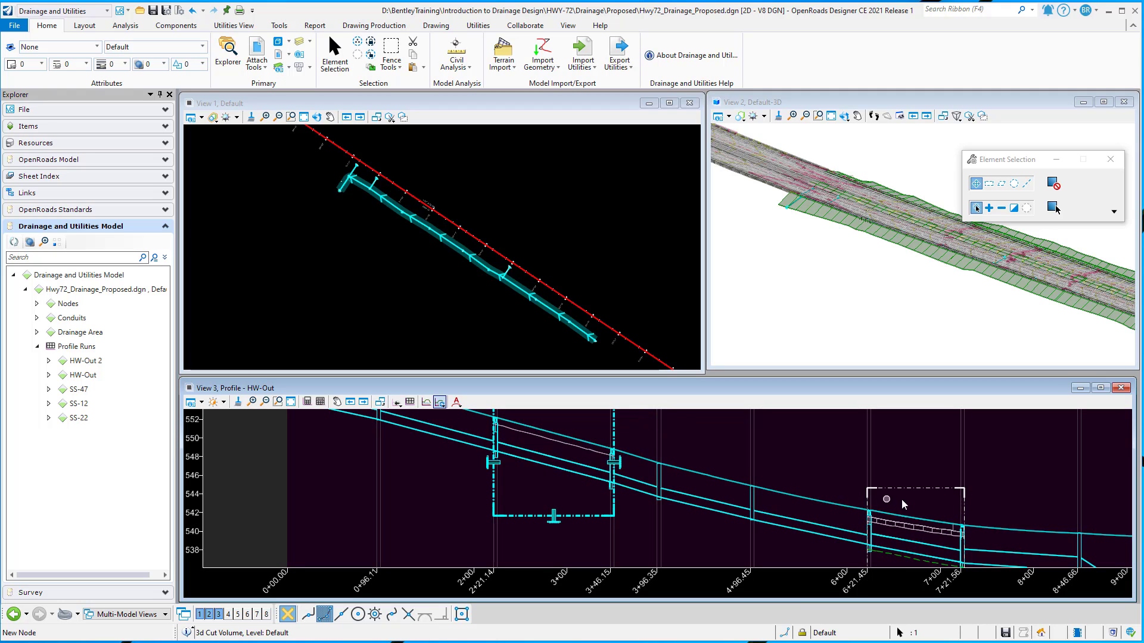
Step: Review the refresh options of the 3D cut between stations 6+21 and 7+21 and the level and source reference of its section graphics
left_click(909, 488)
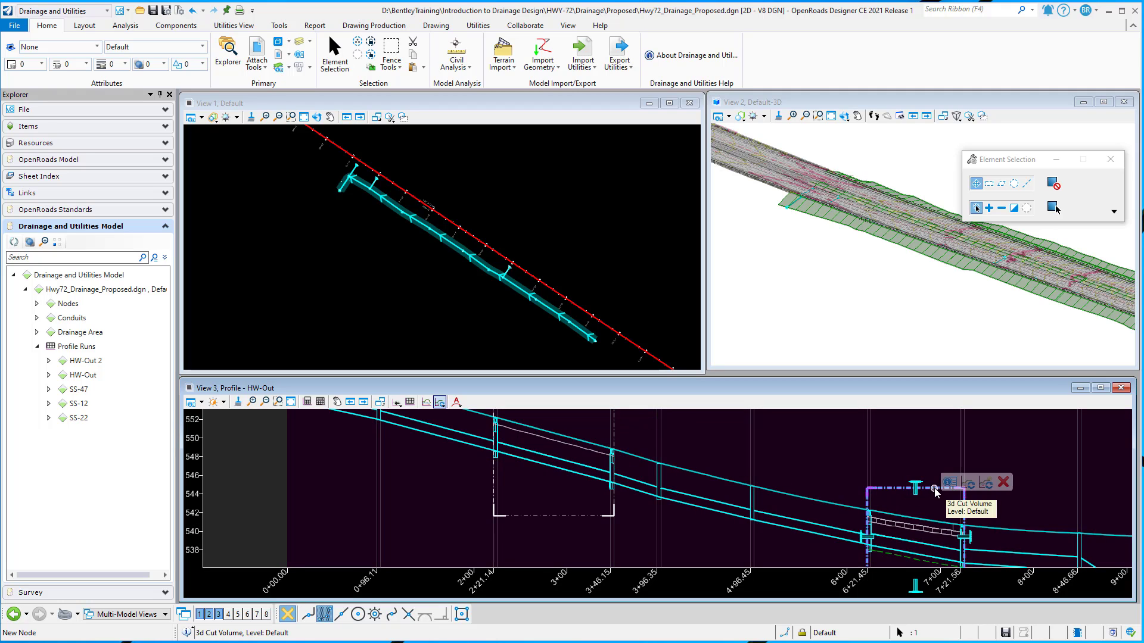
left_click(969, 484)
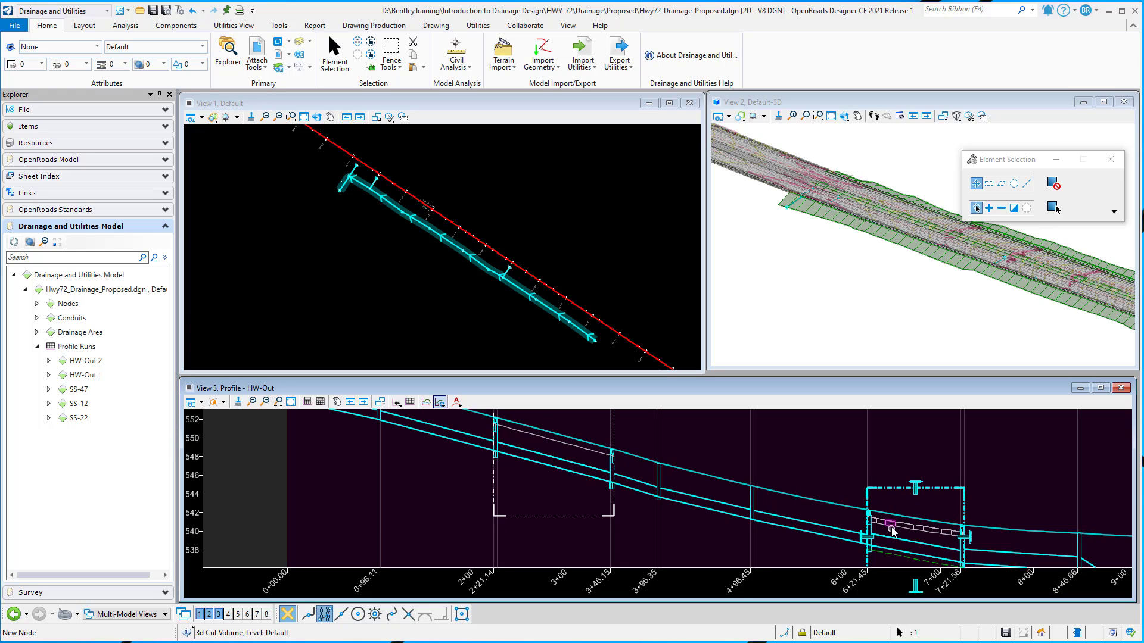
mouse_move(891, 527)
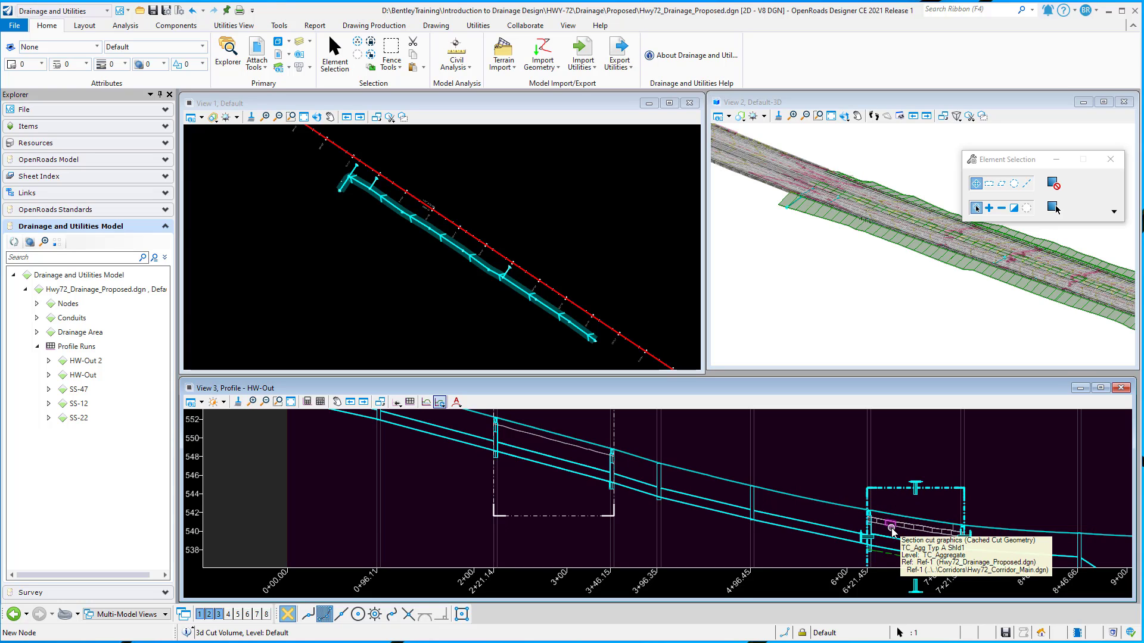
left_click(902, 491)
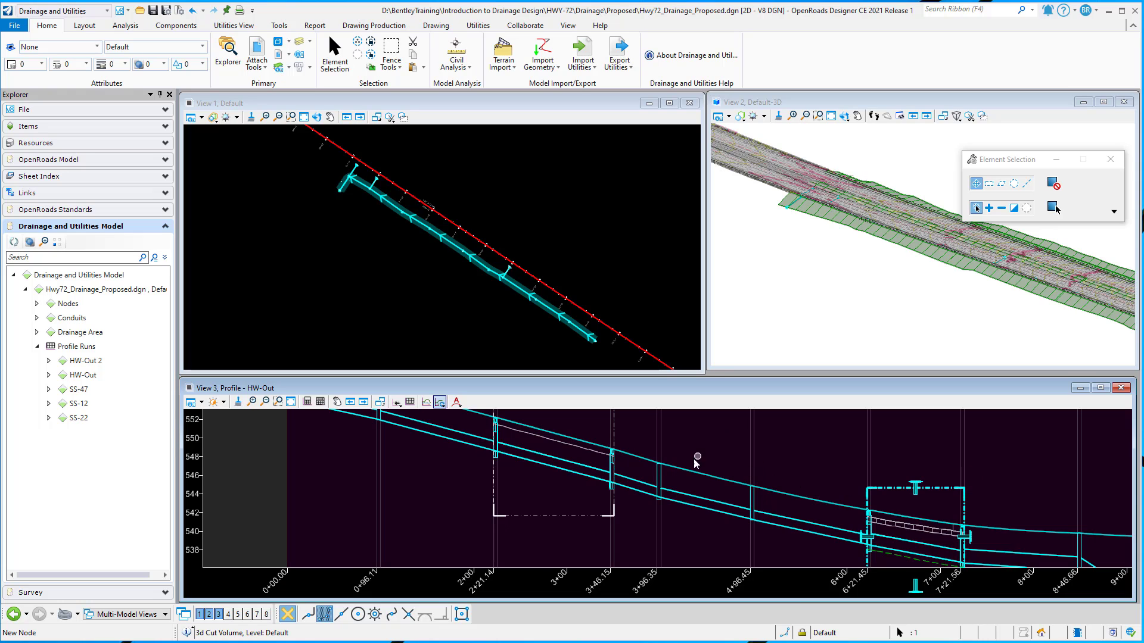
scroll(508, 484, "down", 1)
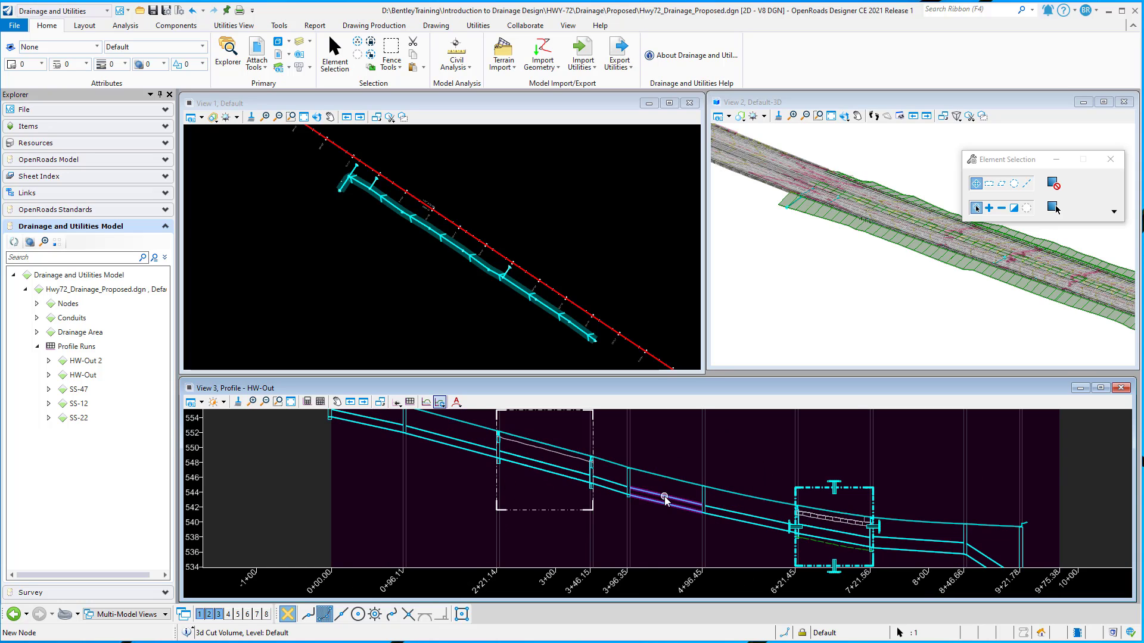
mouse_move(665, 498)
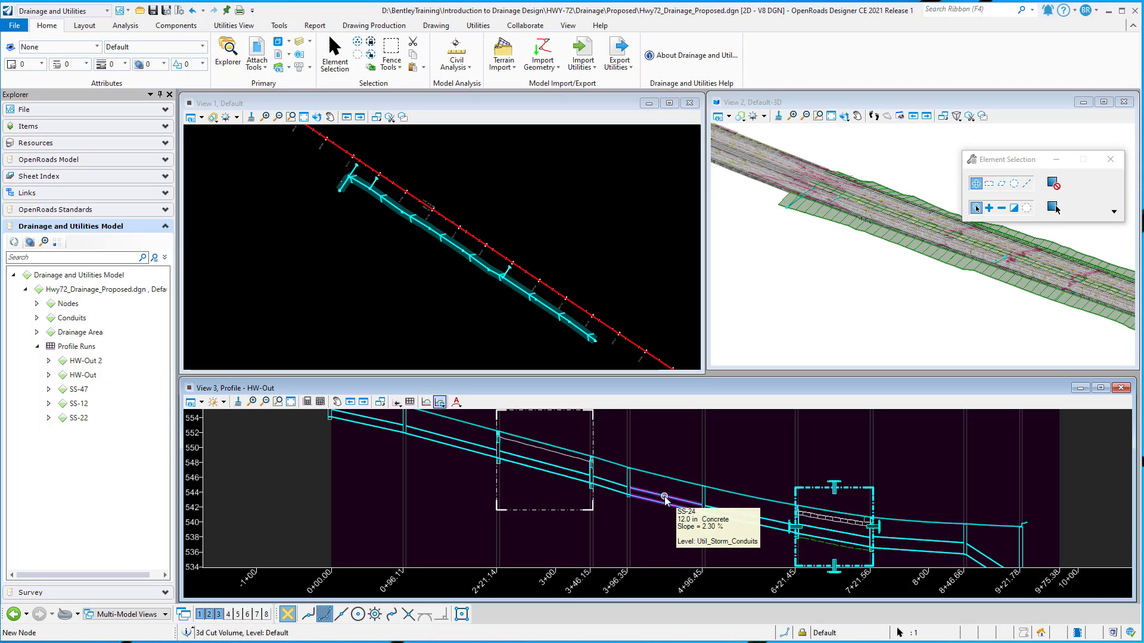